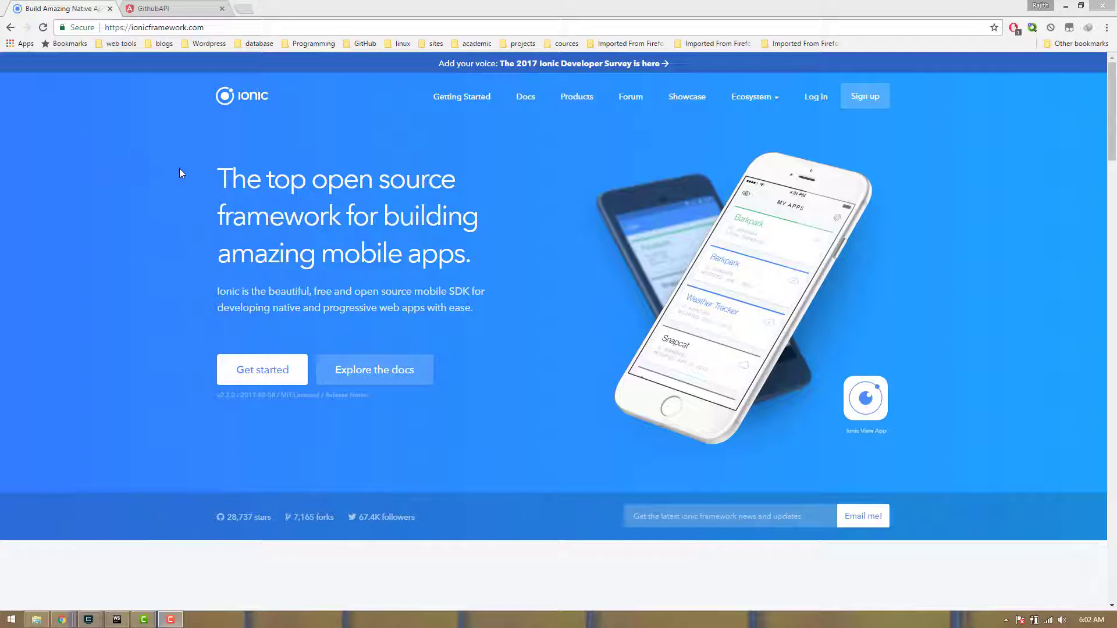
- Scroll the Ionic homepage, then switch to the GithubAPI app's repository search page
scroll(1111, 135, "down", 1)
left_click_drag(1111, 135, 1081, 100)
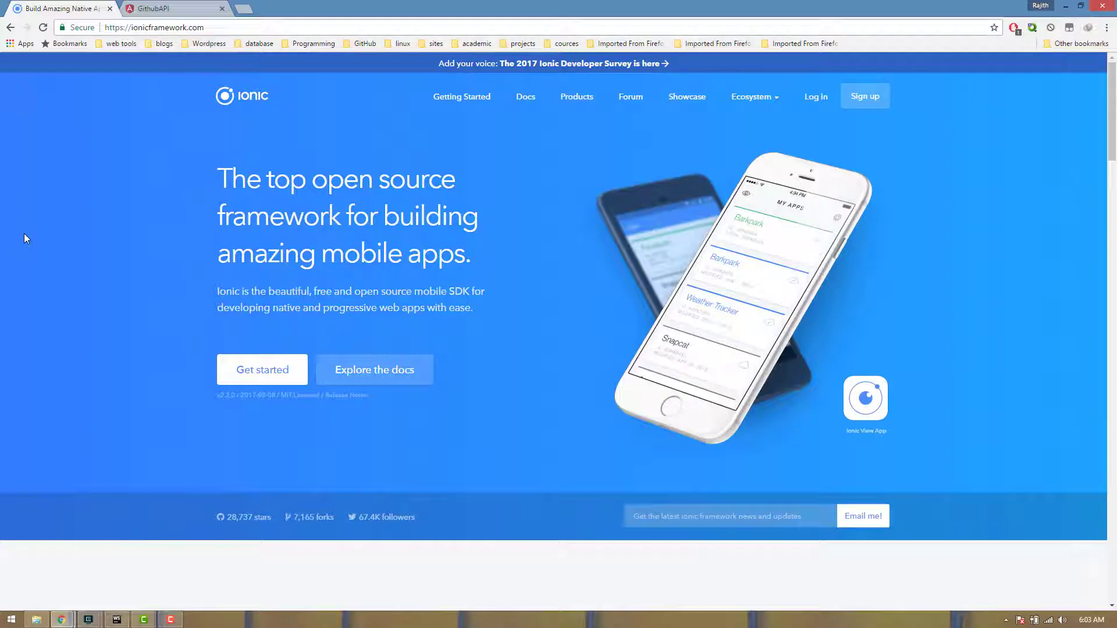
scroll(1112, 140, "down", 2)
scroll(1111, 137, "up", 2)
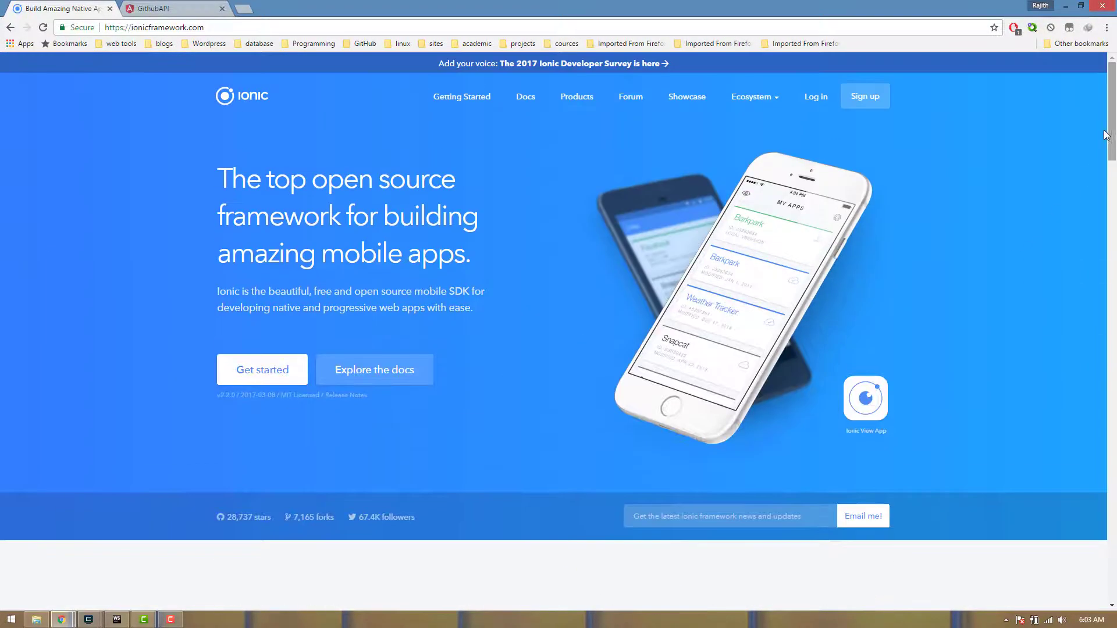
left_click(160, 9)
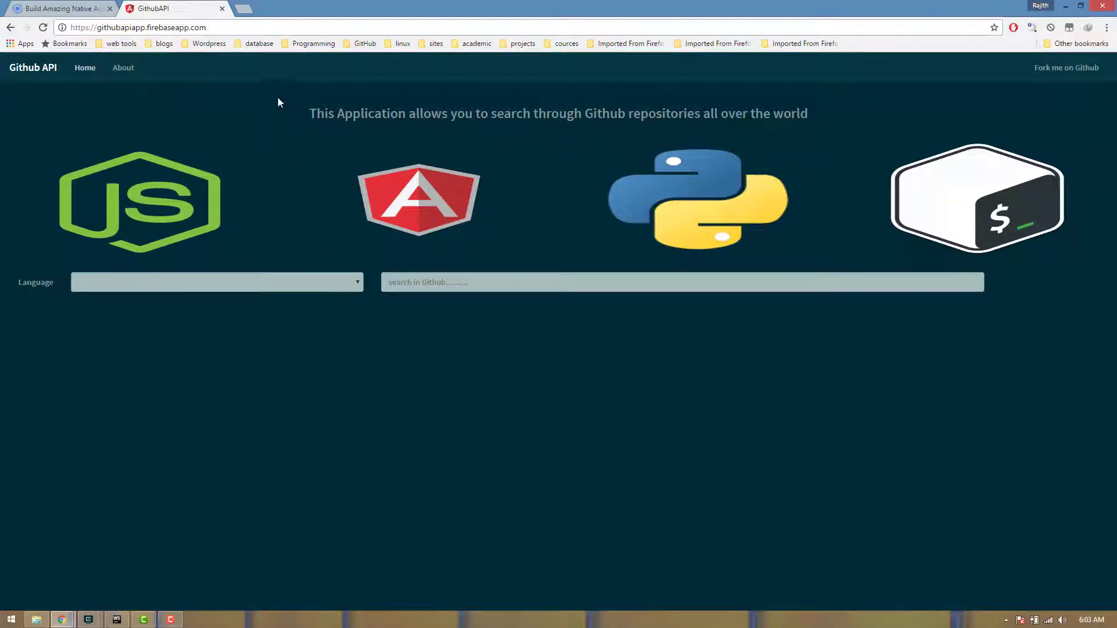
- Google 'github api' in a new tab, open the GitHub API v3 guide, and return to the app
left_click(243, 9)
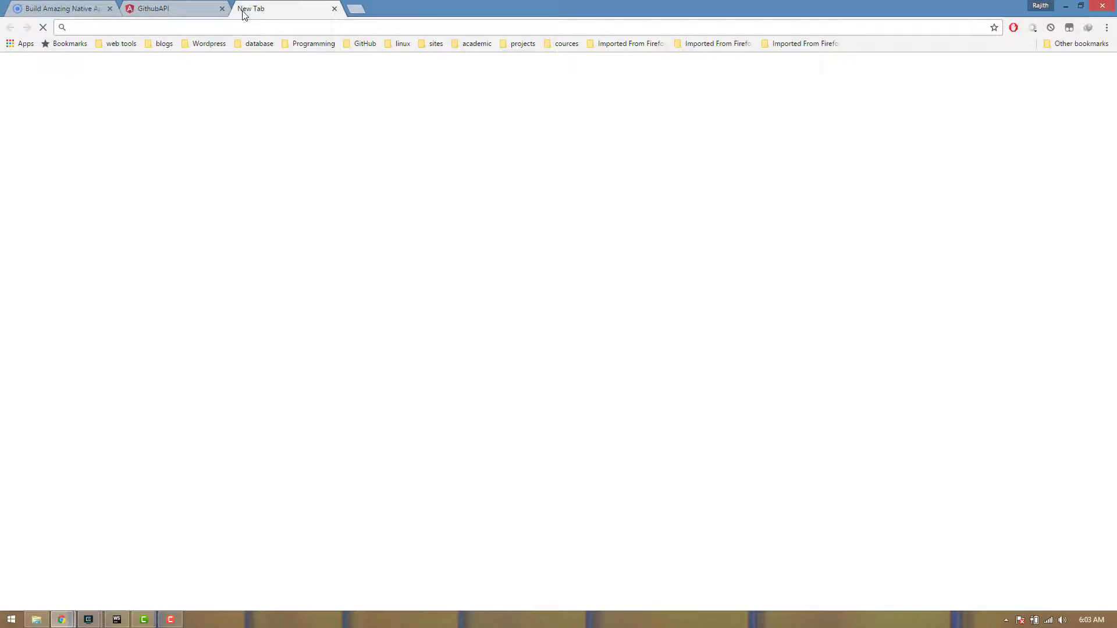
type("github api")
key("Return")
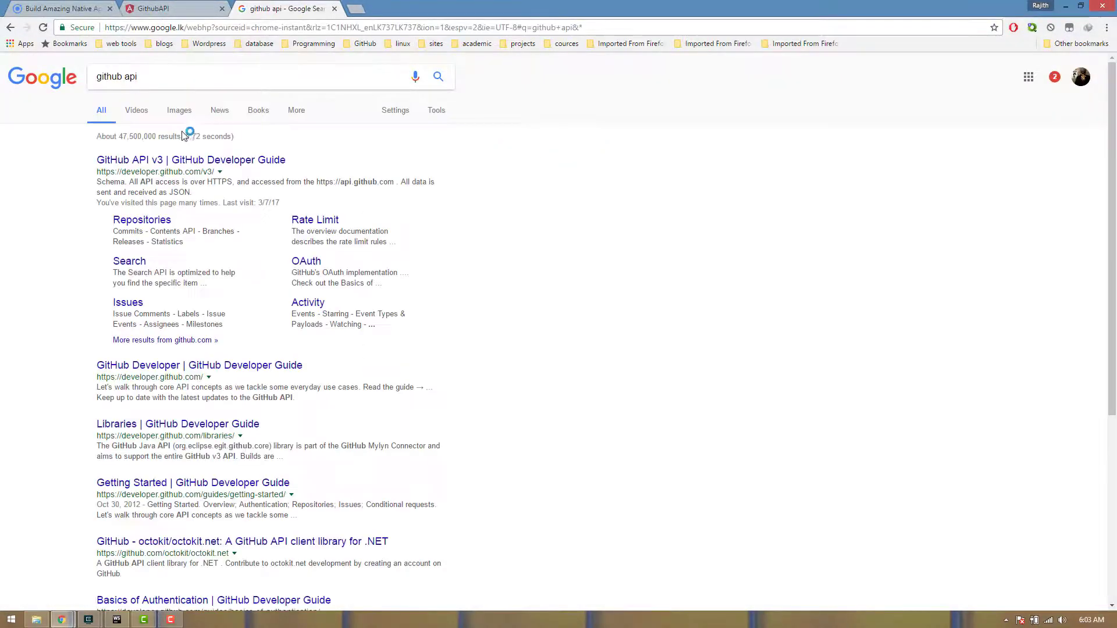
left_click(173, 164)
left_click(201, 12)
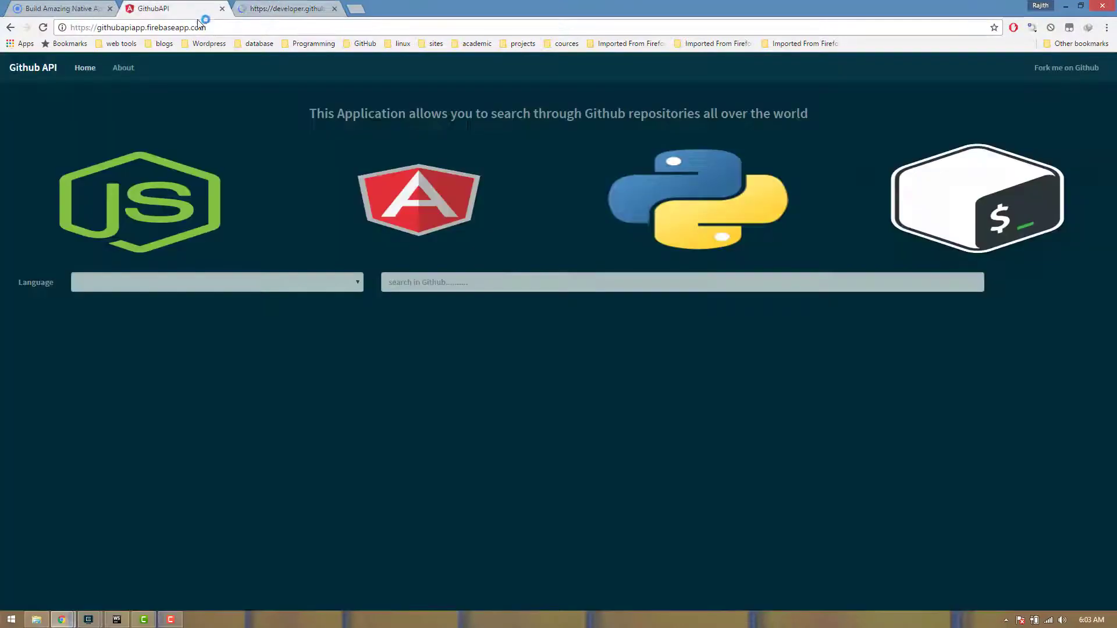
- Search PHP repositories for 'login'
left_click(327, 281)
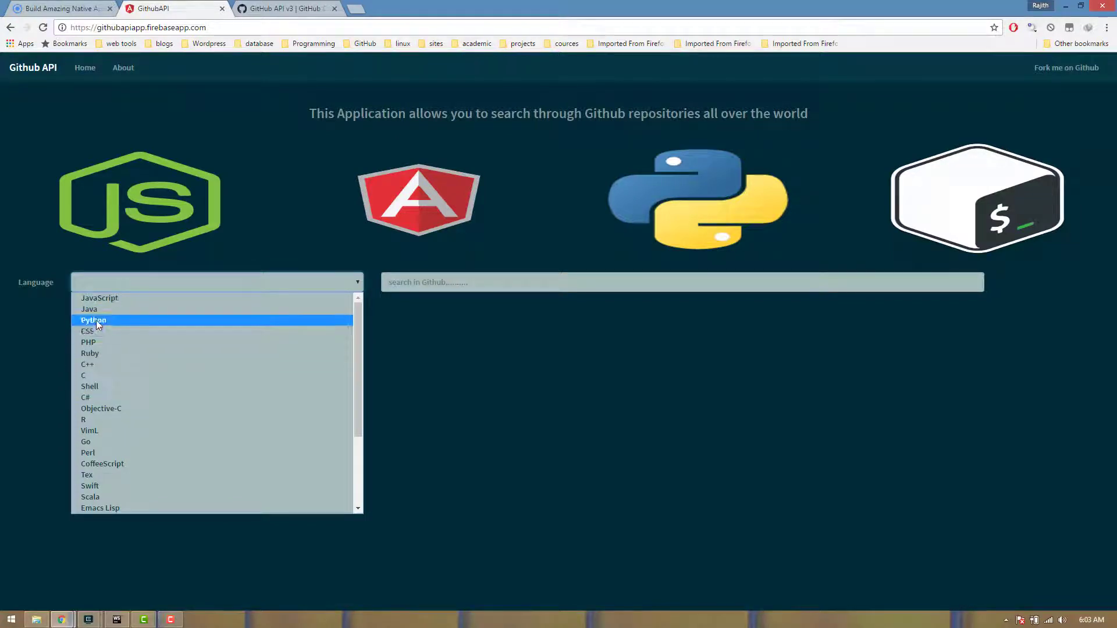
left_click(98, 342)
left_click(461, 282)
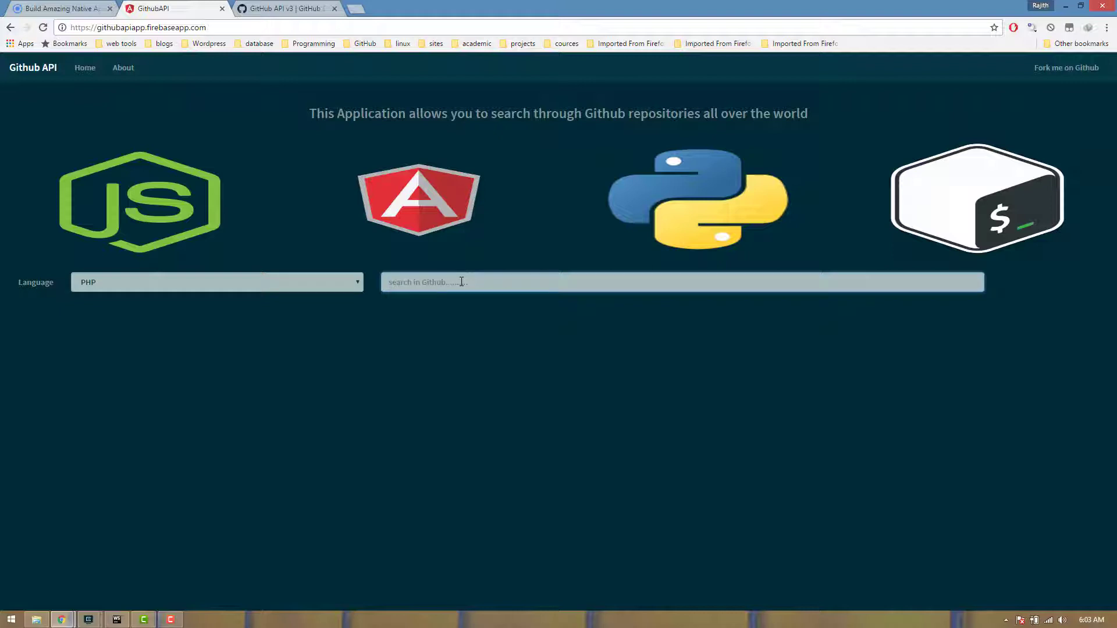
type("login")
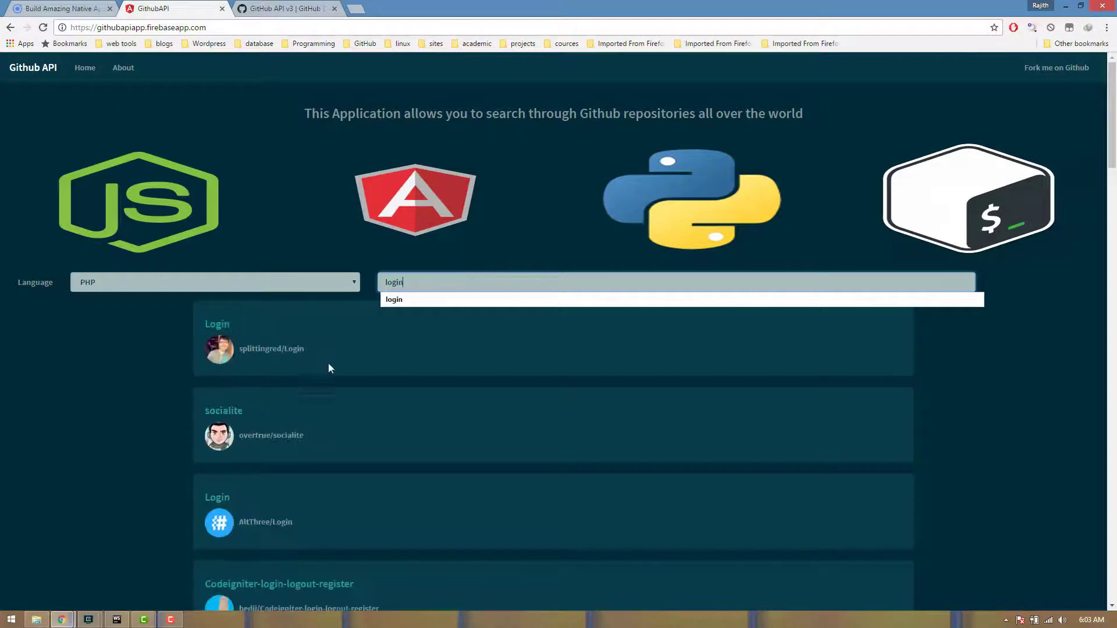
- Scroll through the matching repositories, highlighting the second Login result's title
scroll(398, 373, "down", 3)
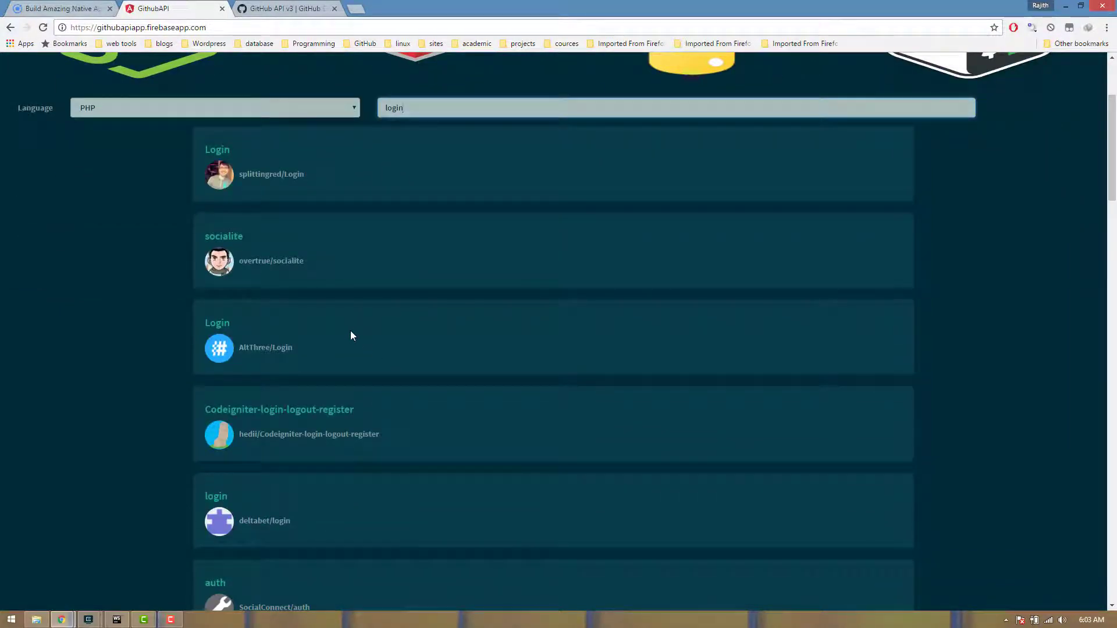
scroll(392, 331, "down", 4)
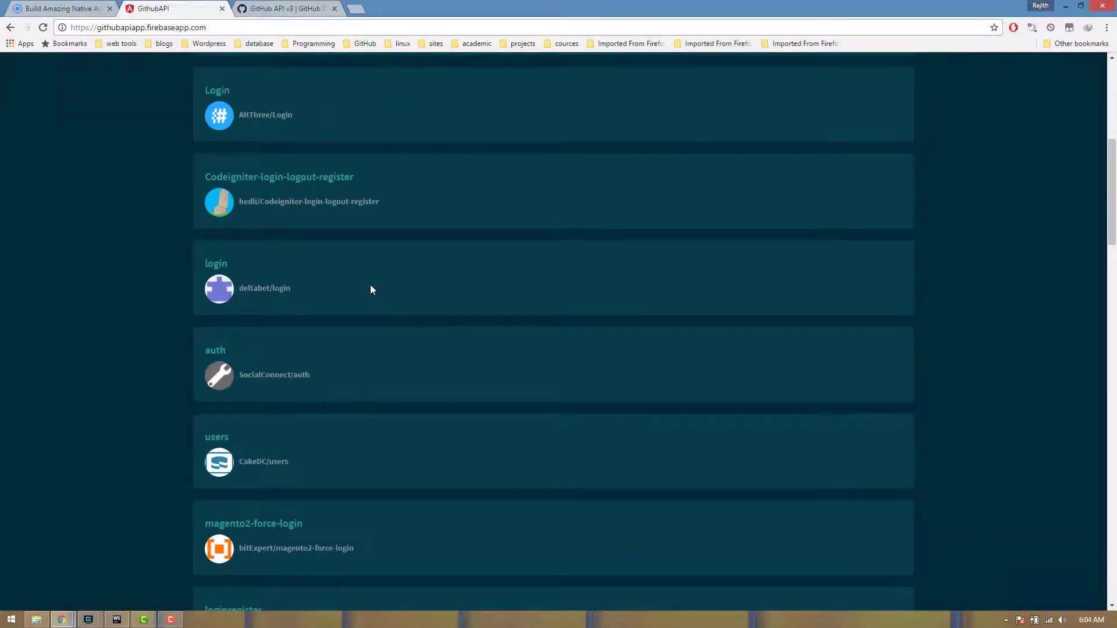
scroll(370, 289, "up", 3)
double_click(217, 265)
left_click_drag(217, 265, 392, 279)
scroll(391, 279, "up", 4)
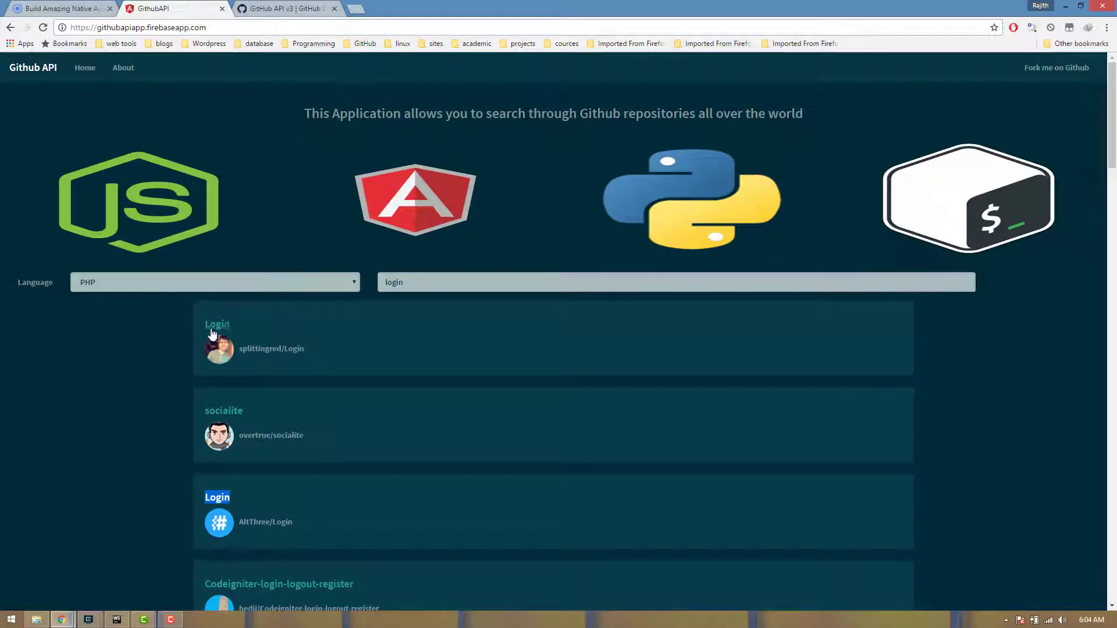
scroll(382, 350, "down", 7)
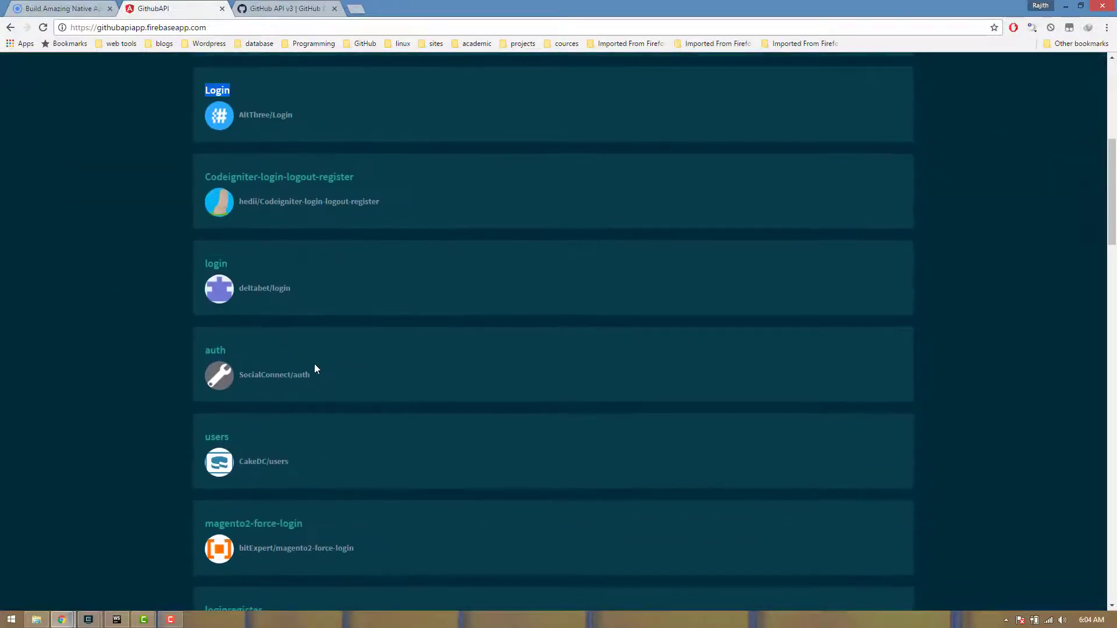
- Open Codeigniter-login-logout-register's details, load more info, and open its Git repo in a new tab
left_click(306, 179)
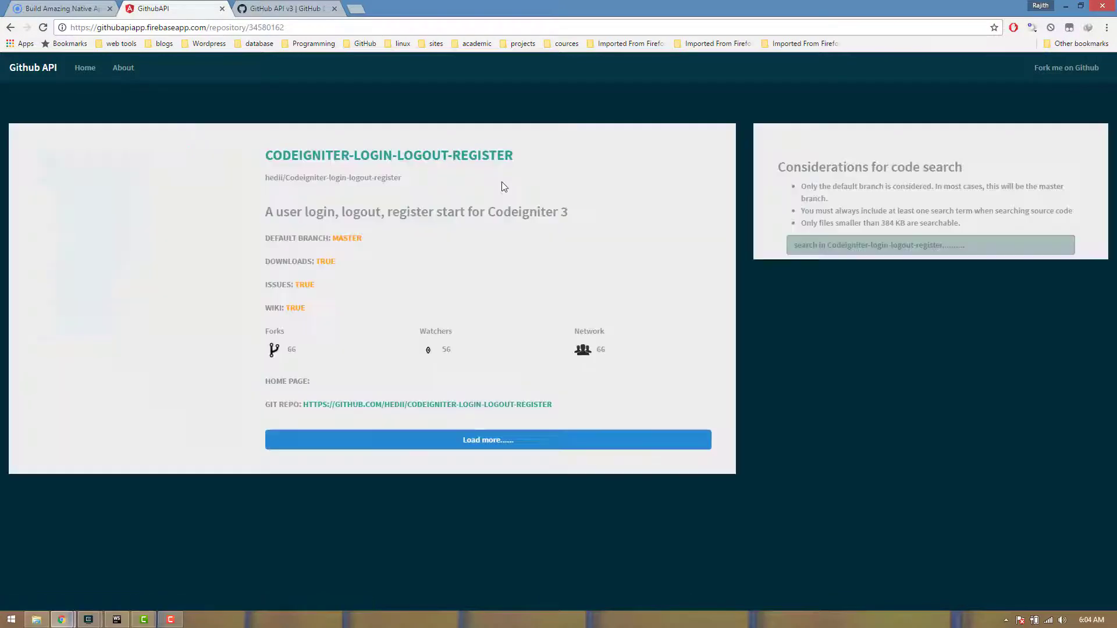
left_click(434, 443)
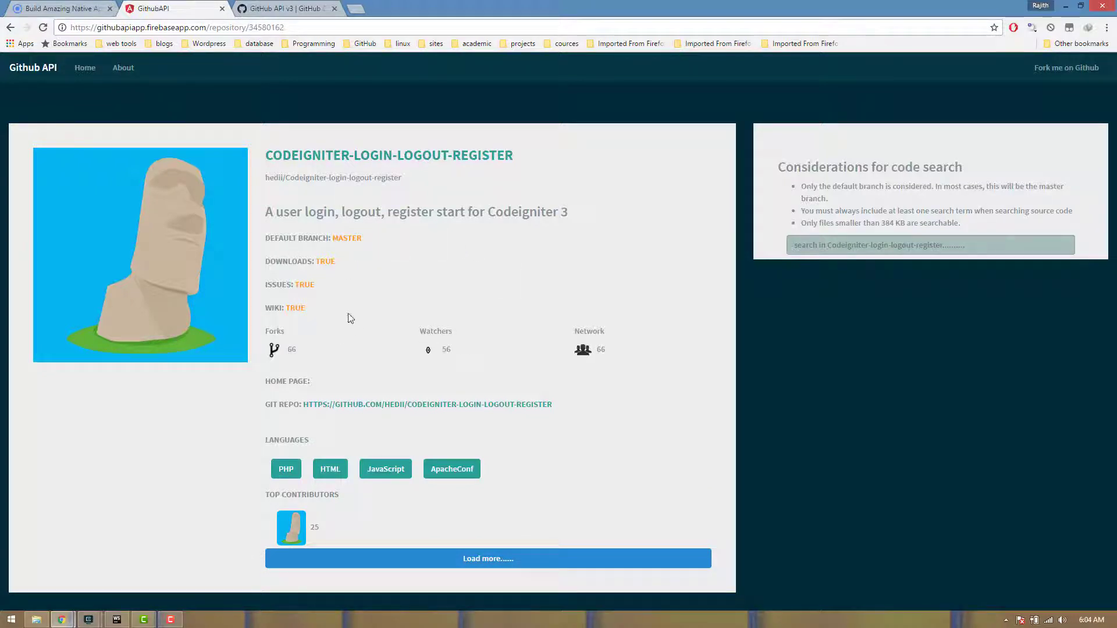
right_click(400, 406)
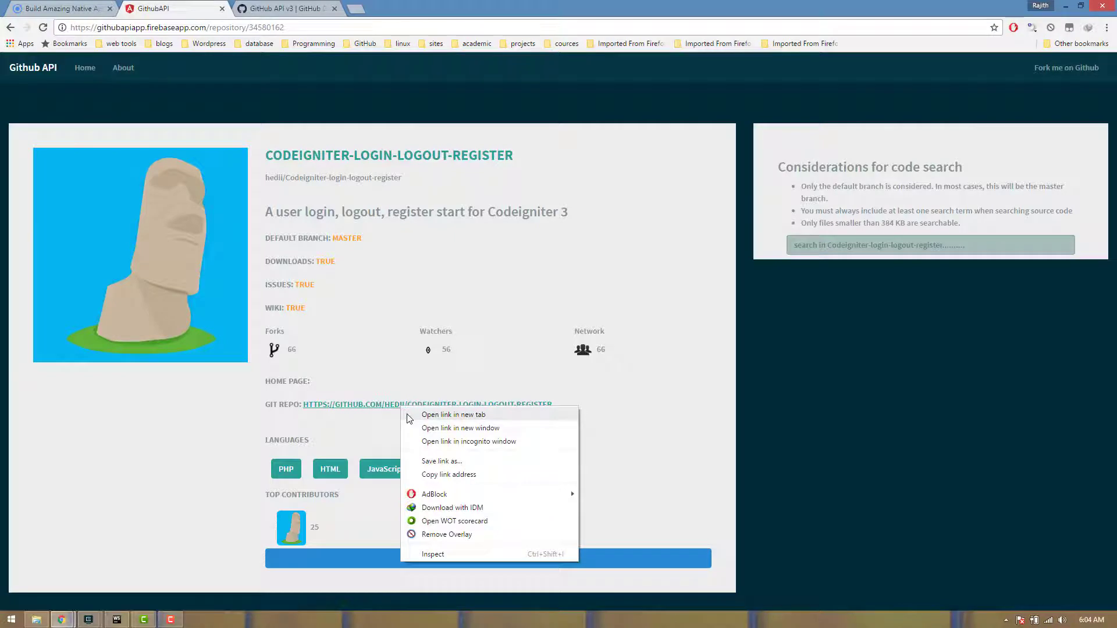
left_click(410, 416)
left_click(270, 9)
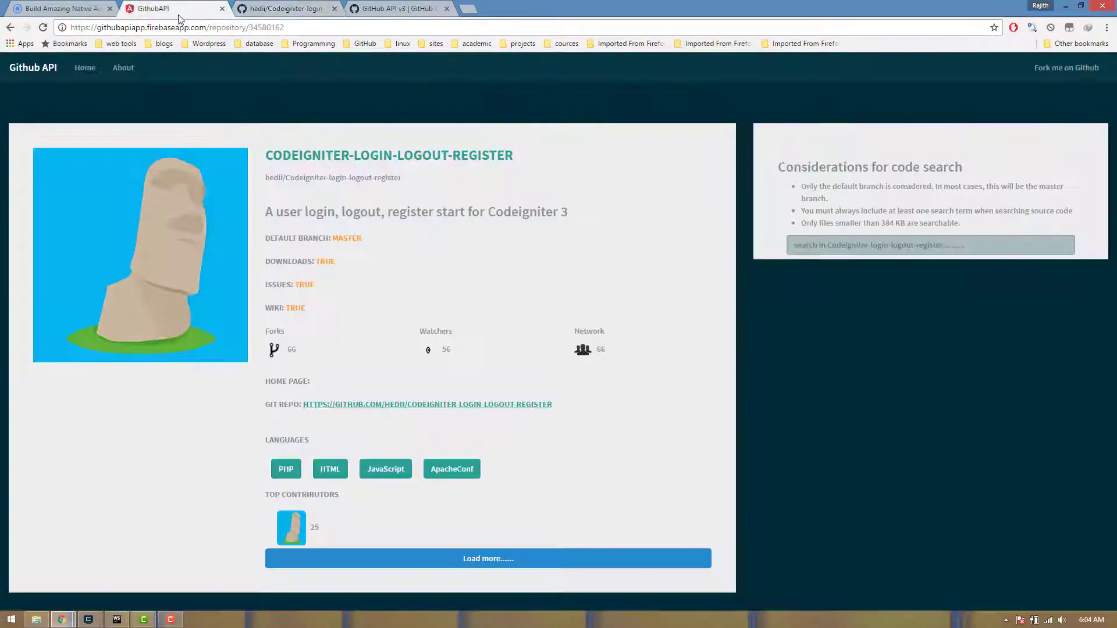
left_click(172, 9)
- Search the repository's code for 'login' and read the User.php controller
left_click(949, 254)
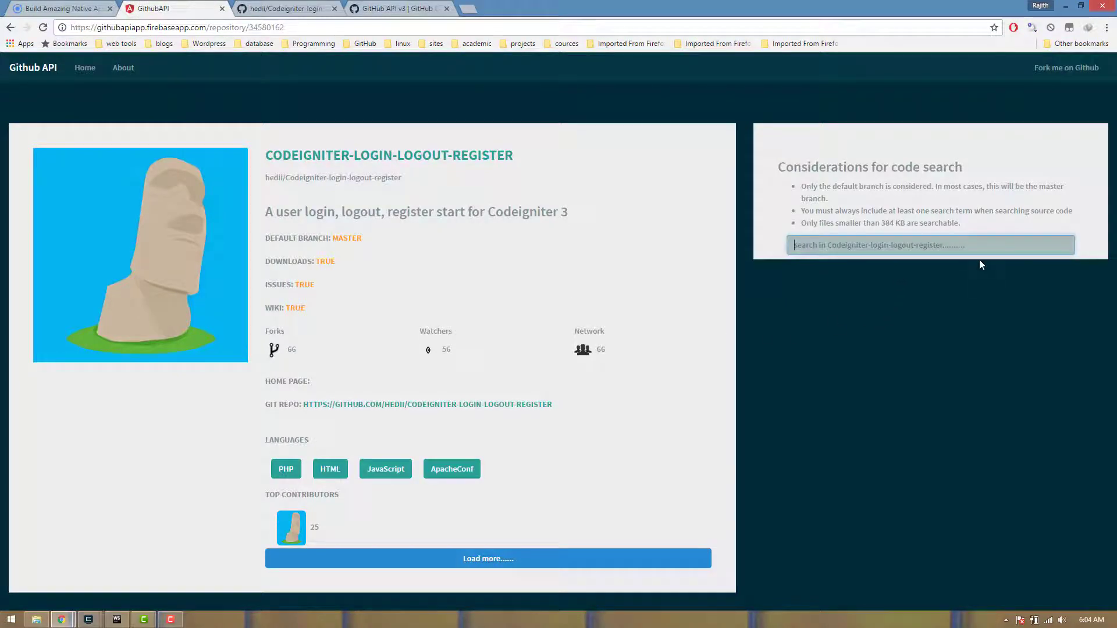
type("login")
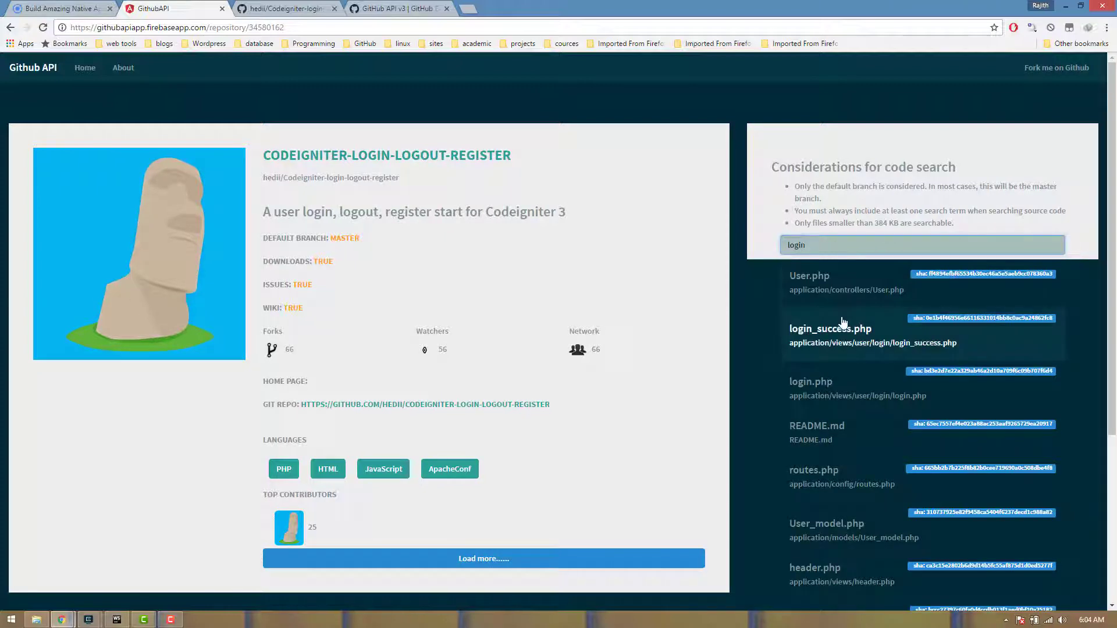
scroll(860, 326, "down", 1)
scroll(860, 326, "down", 3)
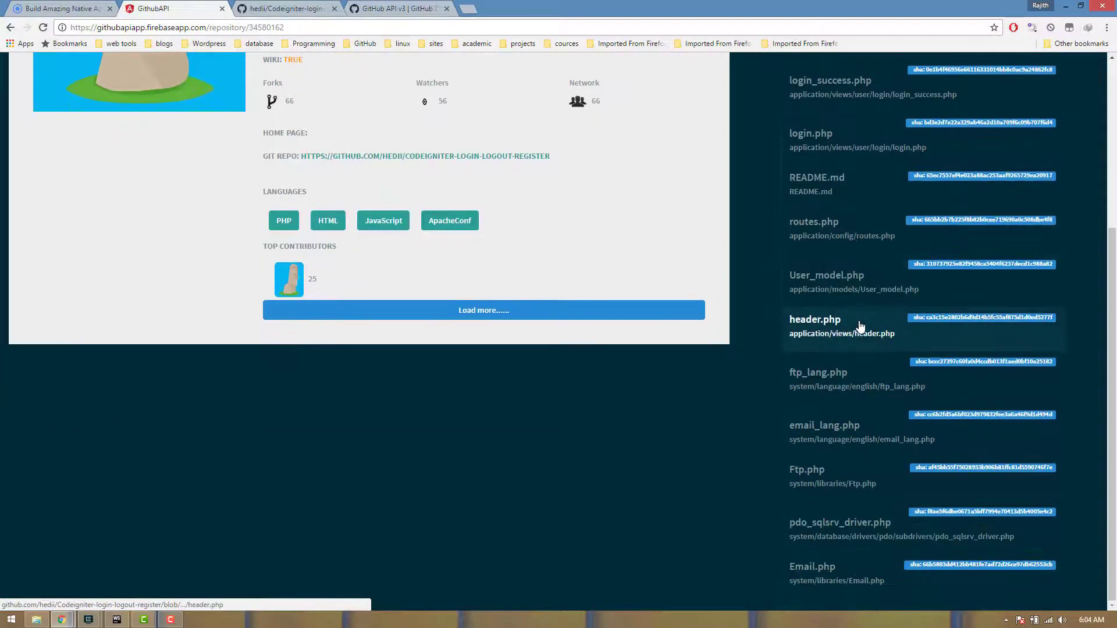
scroll(858, 326, "up", 4)
left_click(835, 289)
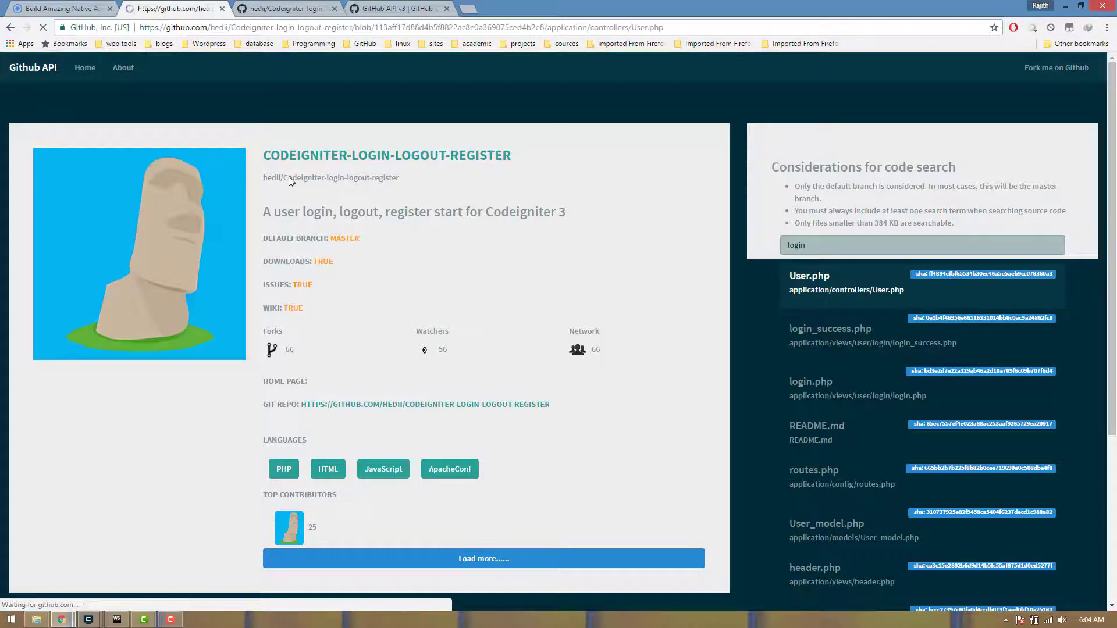
scroll(708, 389, "down", 12)
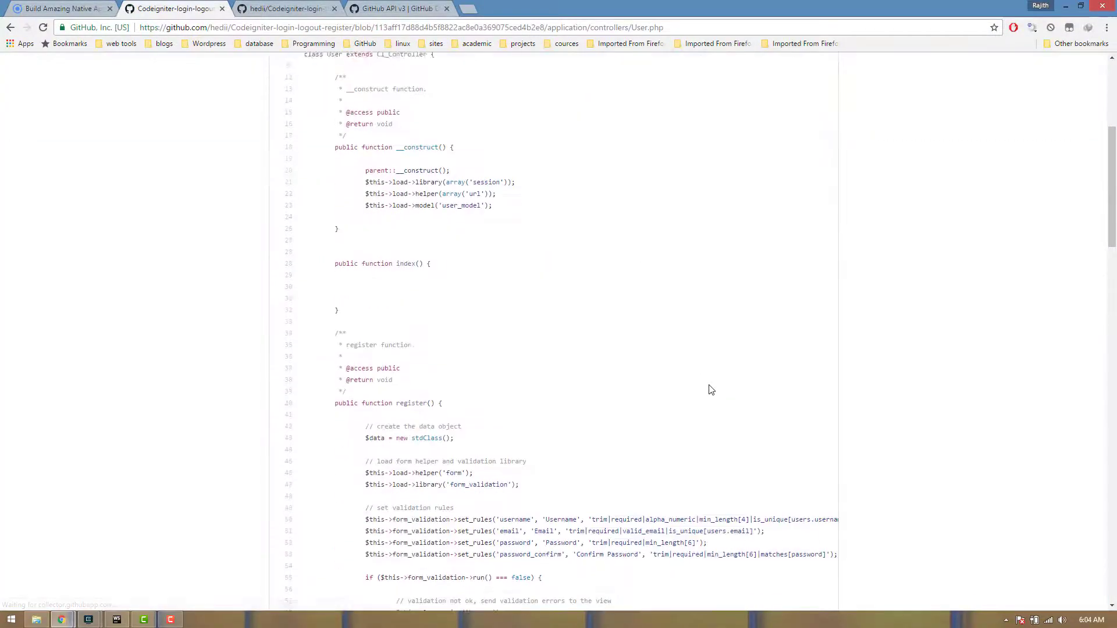
scroll(709, 390, "down", 10)
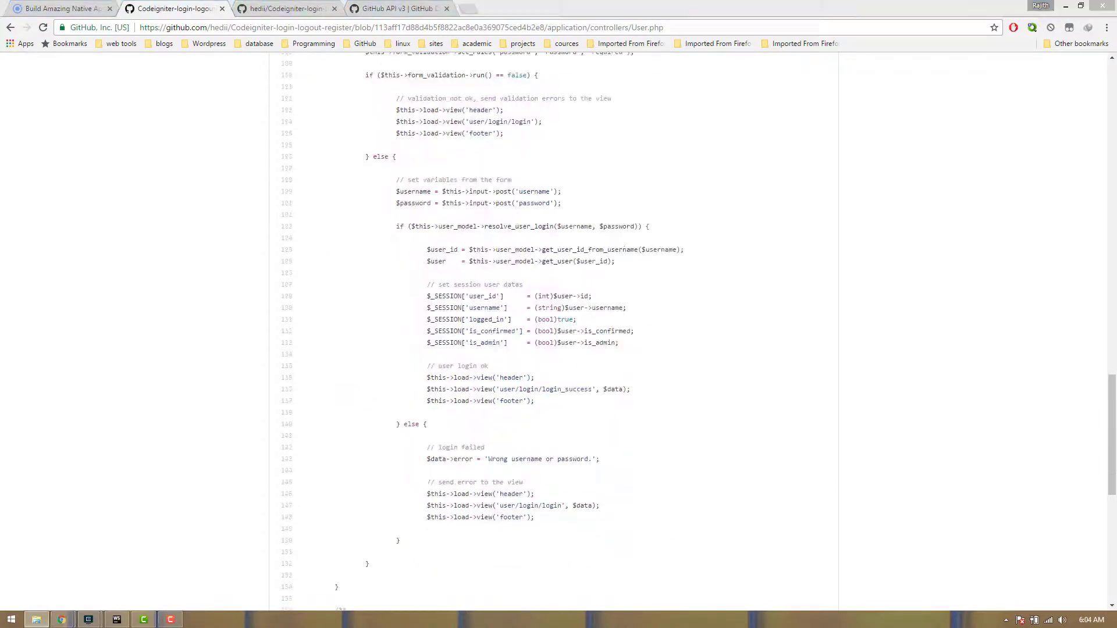
left_click_drag(1107, 417, 1026, 86)
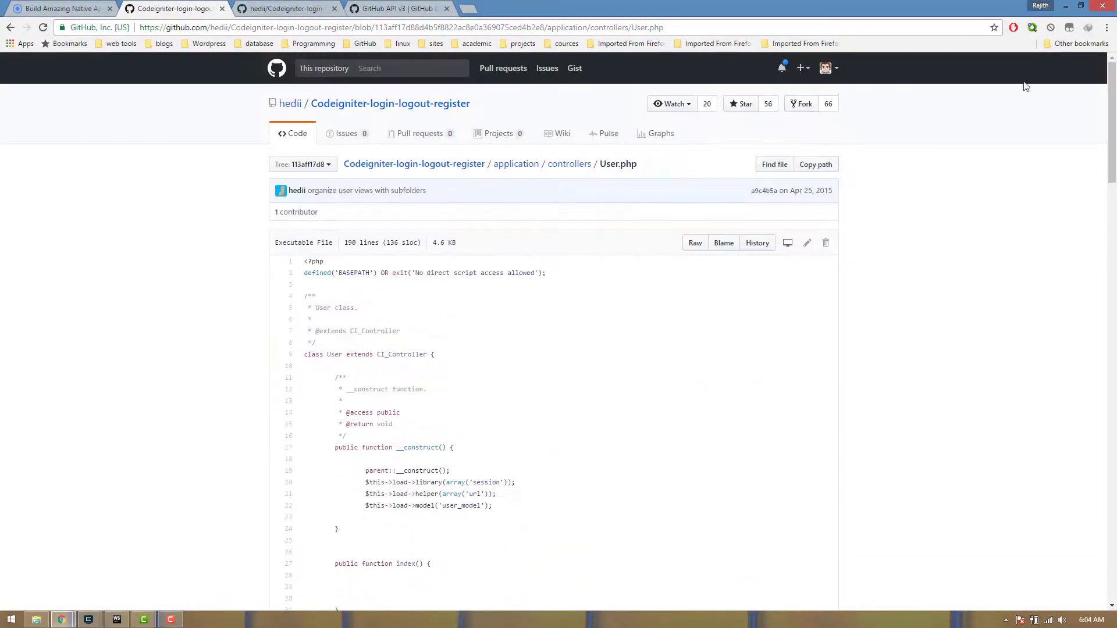
- View the repository owner's profile, then go back to the app's repository details
left_click(294, 108)
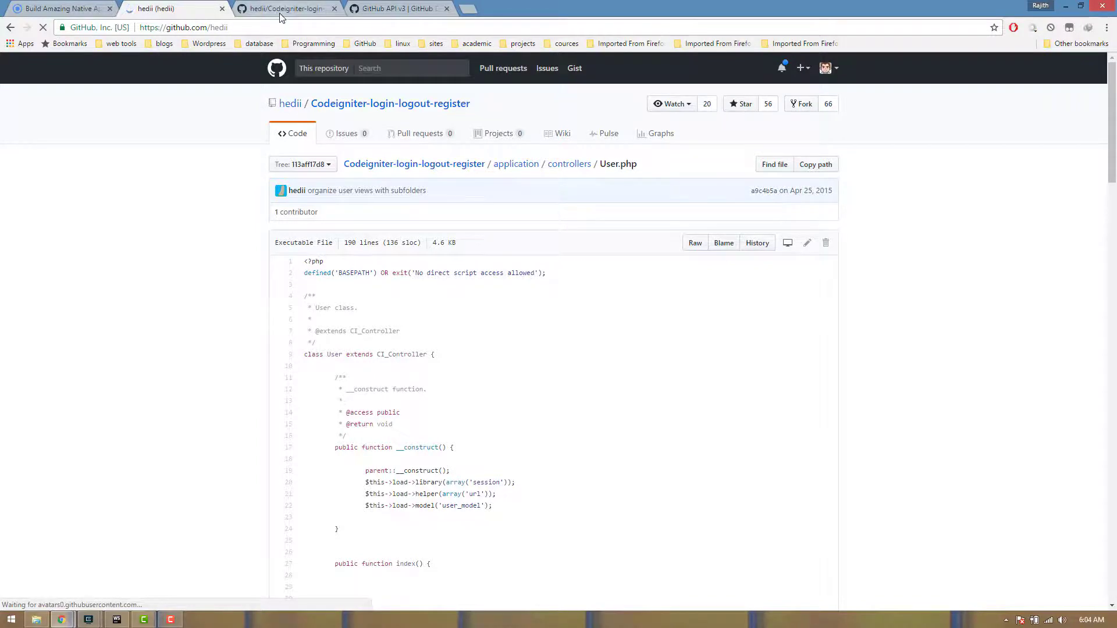
left_click(374, 7)
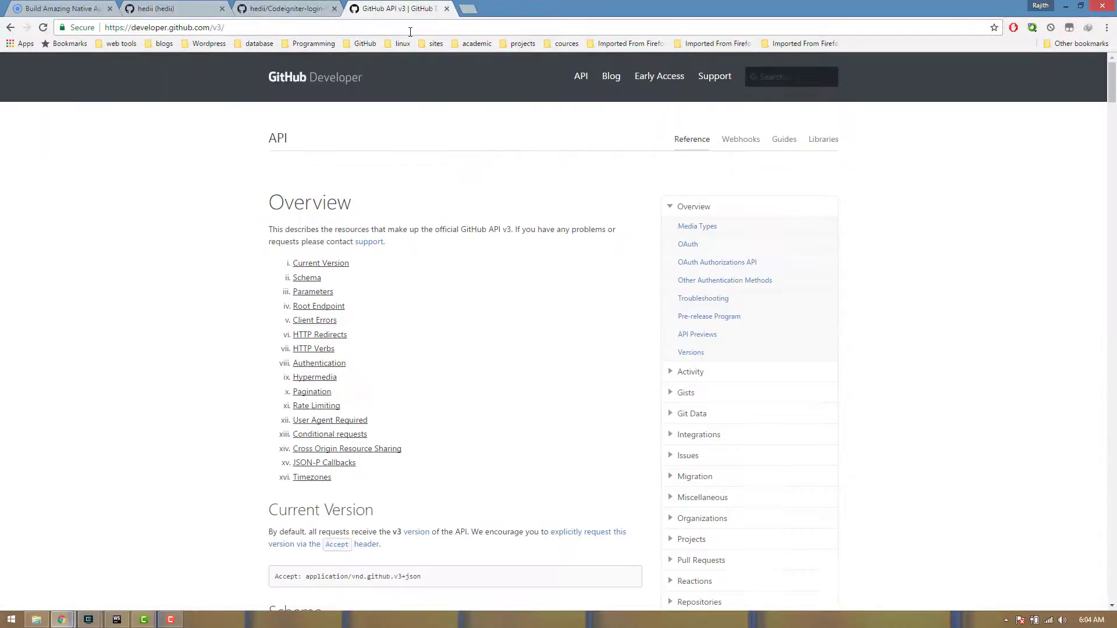
left_click(181, 9)
left_click(9, 27)
left_click(9, 28)
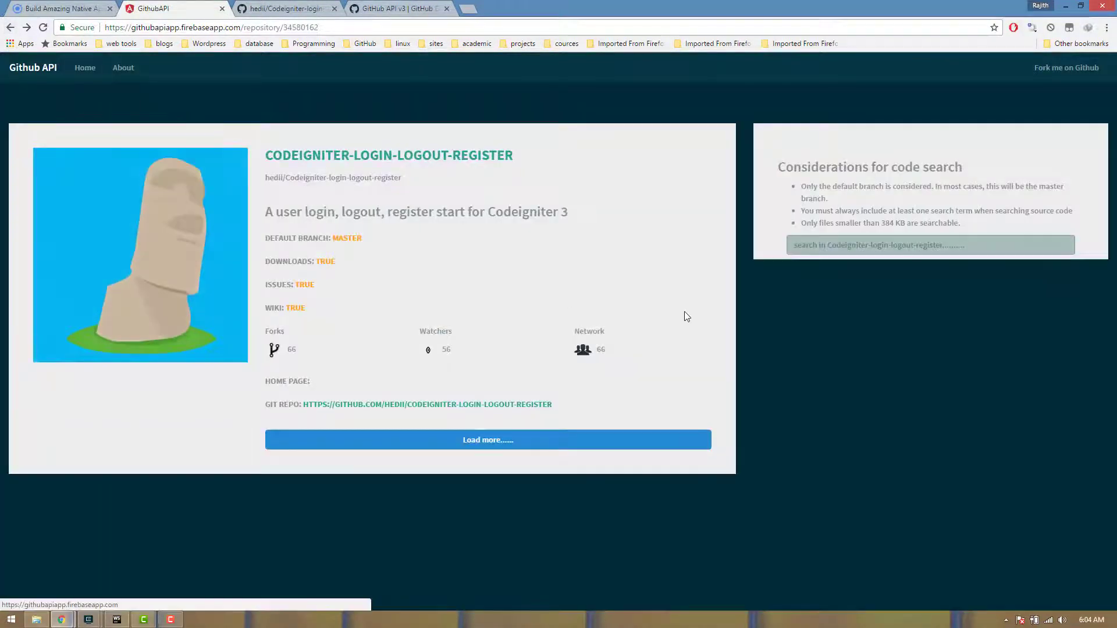
- Return the Github API app to Home, then switch to the Ionic Framework homepage
left_click(85, 68)
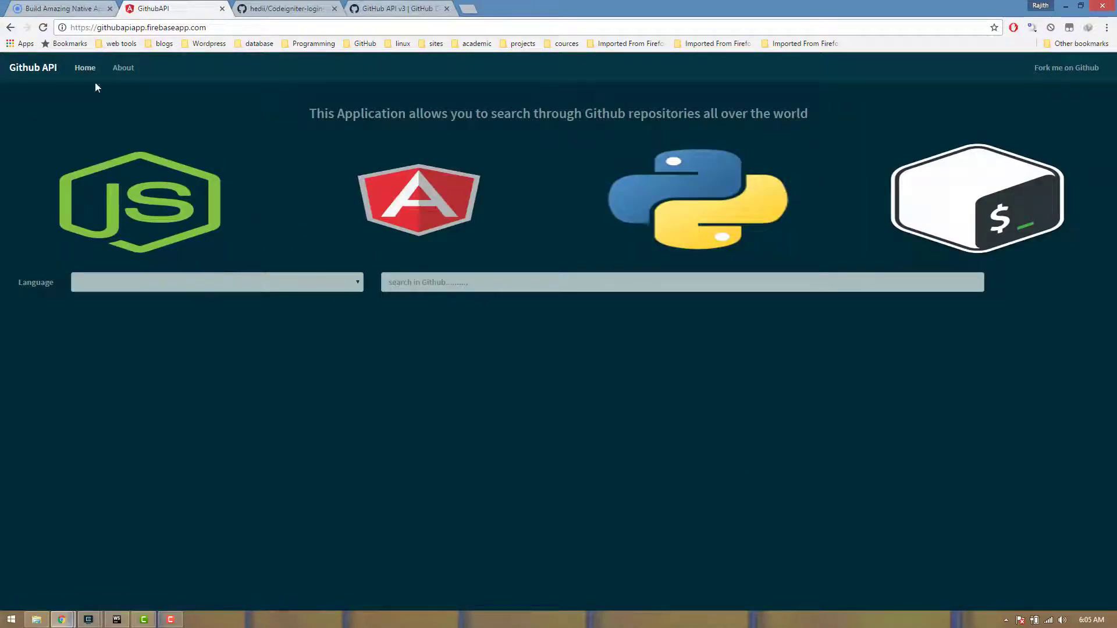
left_click(61, 9)
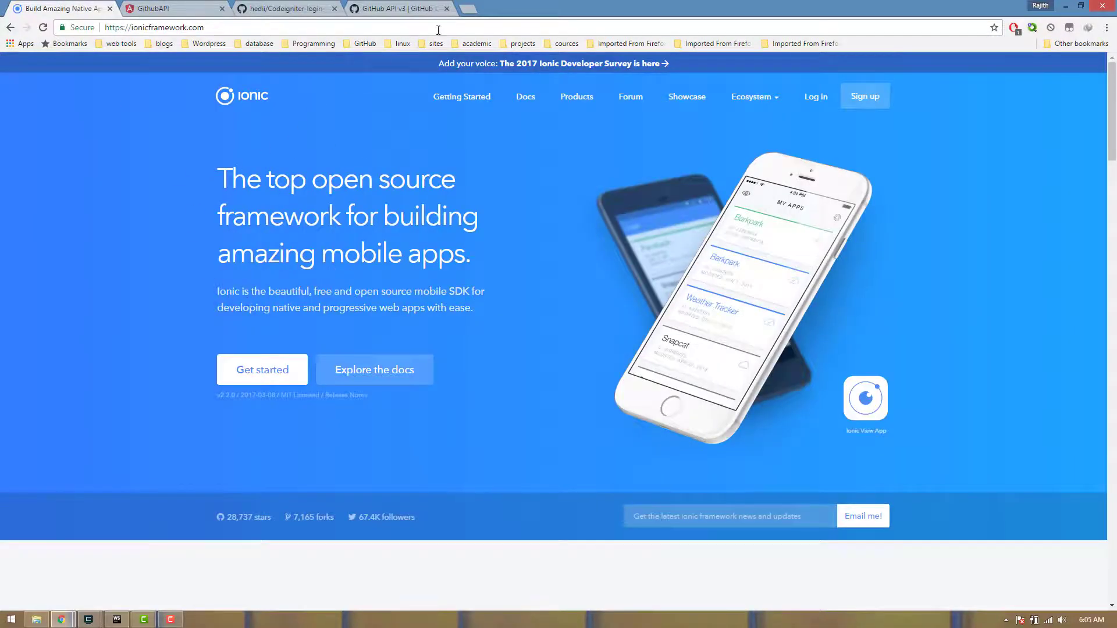
- Search 'node js' in a new tab and open the Node.js homepage
left_click(465, 10)
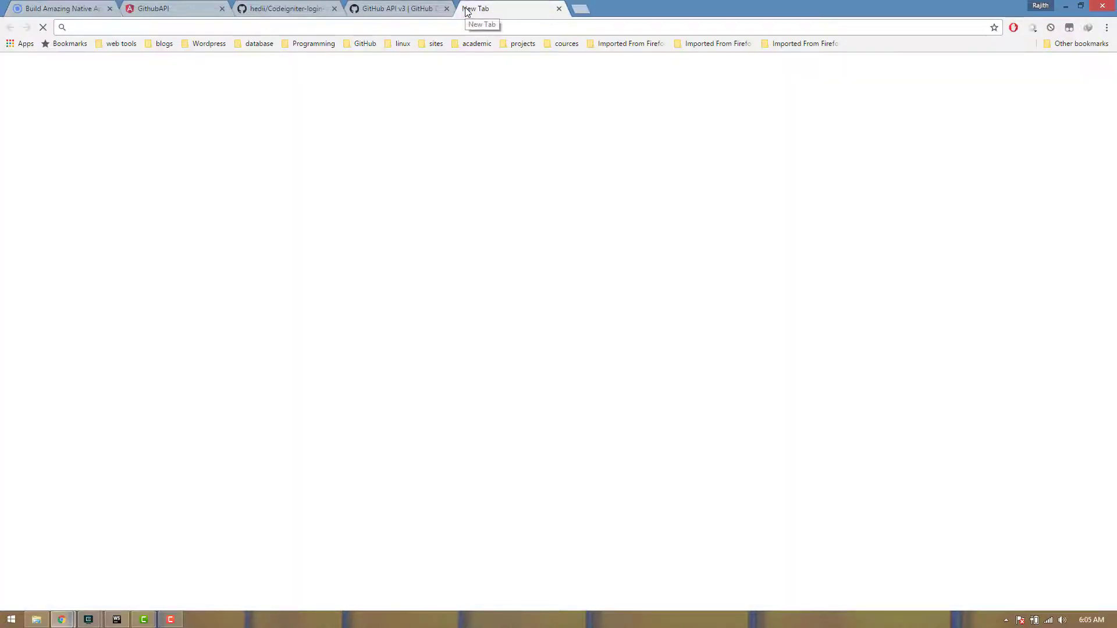
type("node js")
key("Return")
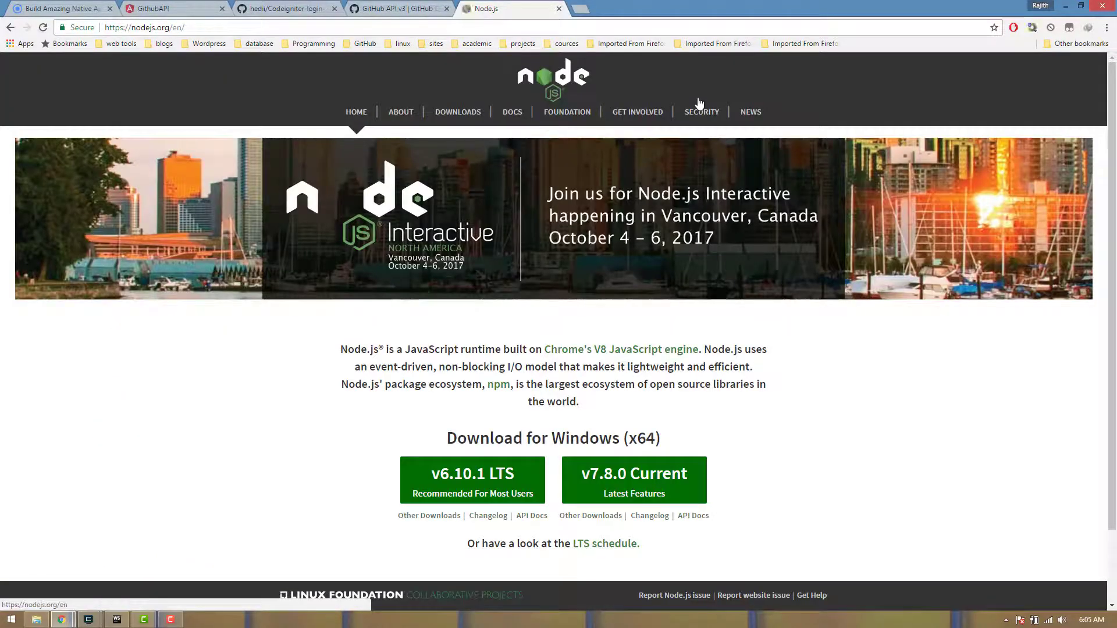
scroll(442, 378, "down", 1)
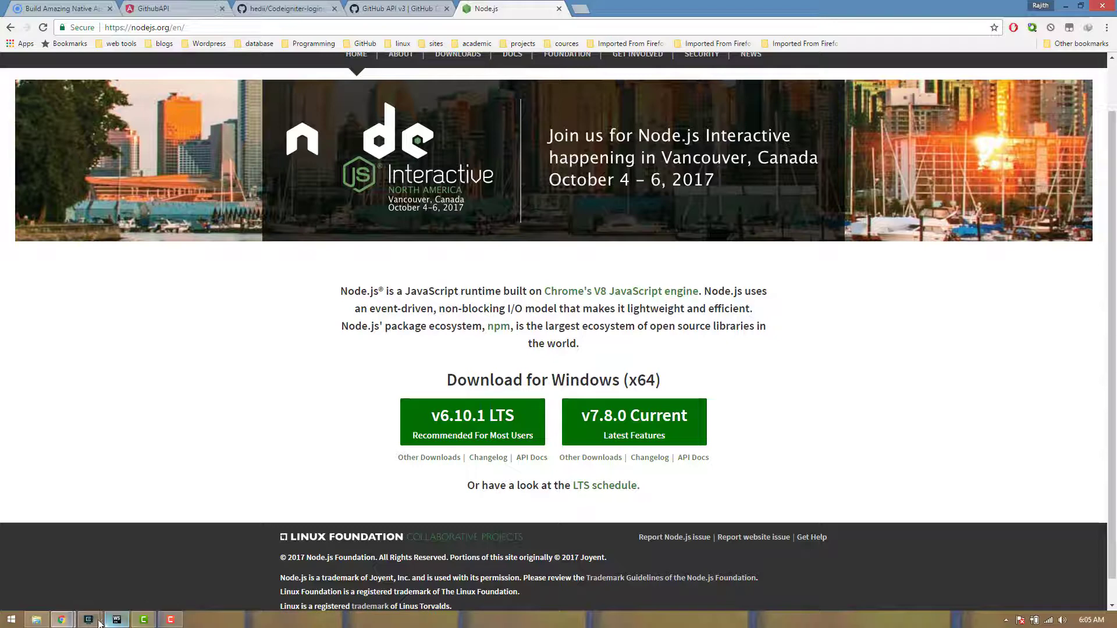
- Bring the Cmder console forward to show the installed node and npm versions
mouse_move(96, 621)
left_click(202, 559)
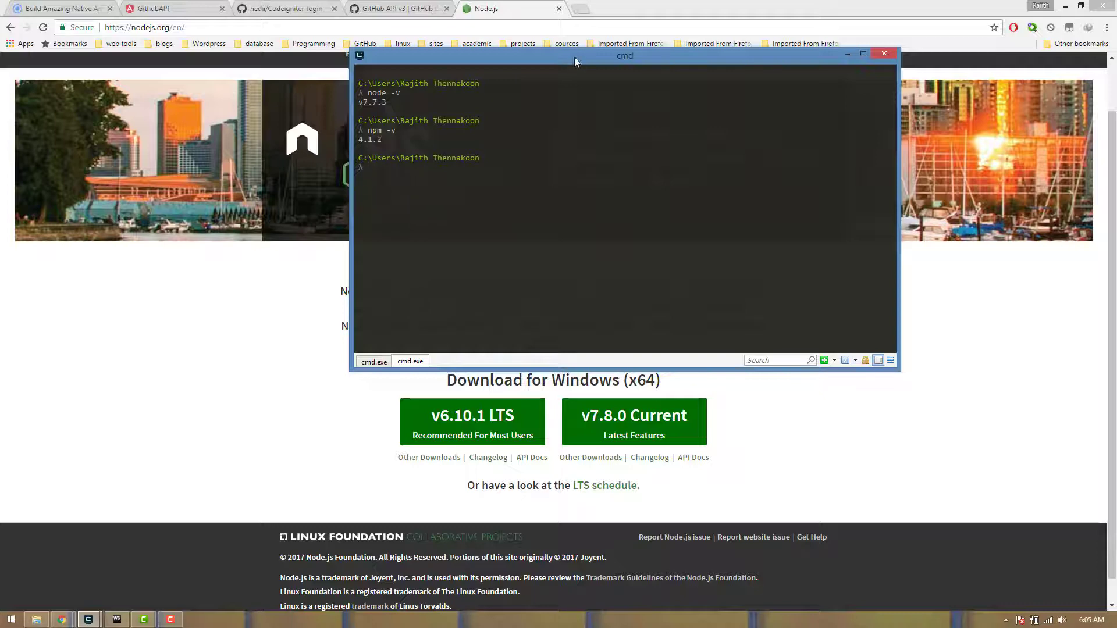
left_click_drag(576, 60, 602, 104)
- Return to the Ionic homepage and open its Getting Started guide
left_click(55, 8)
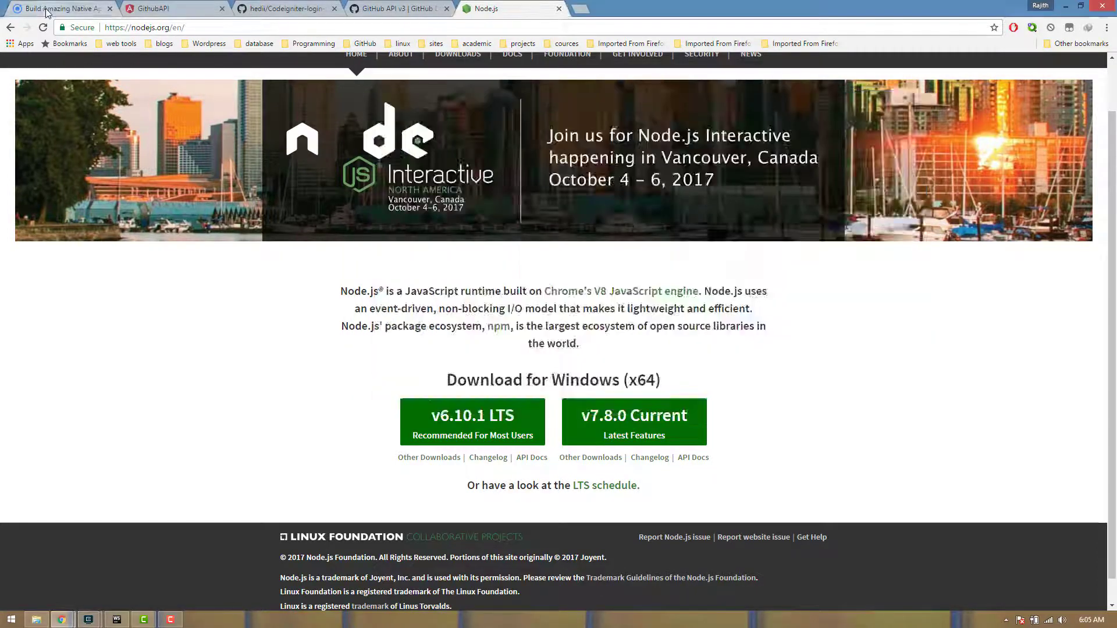
scroll(546, 286, "down", 3)
scroll(546, 287, "down", 2)
scroll(341, 248, "up", 2)
left_click(269, 196)
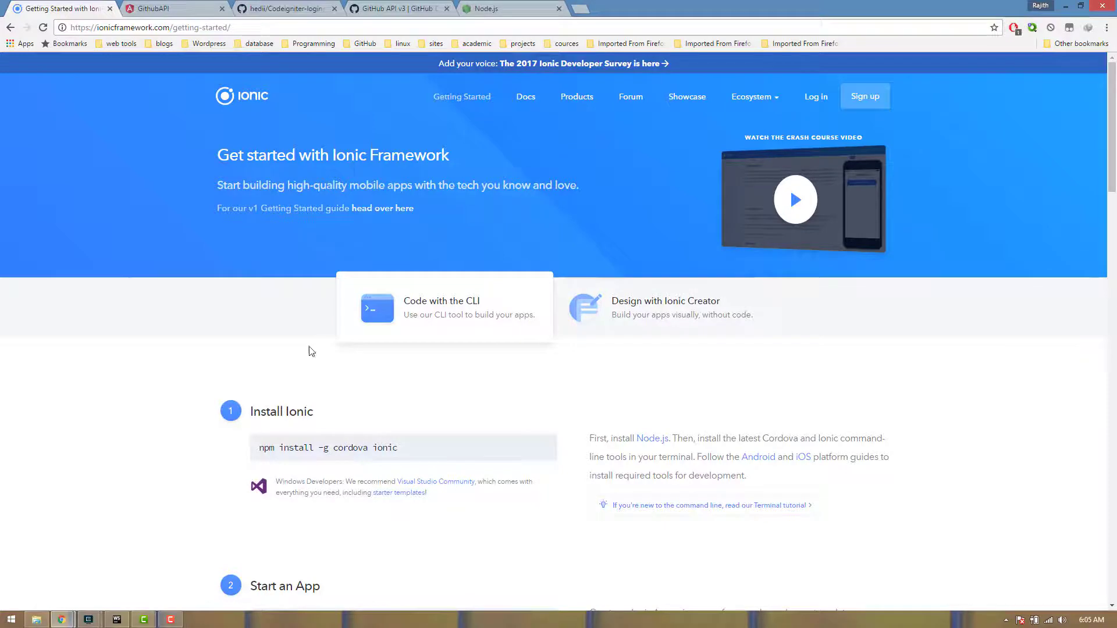
- Highlight 'cordova' and 'ionic' in the npm install -g cordova ionic command
scroll(402, 392, "down", 2)
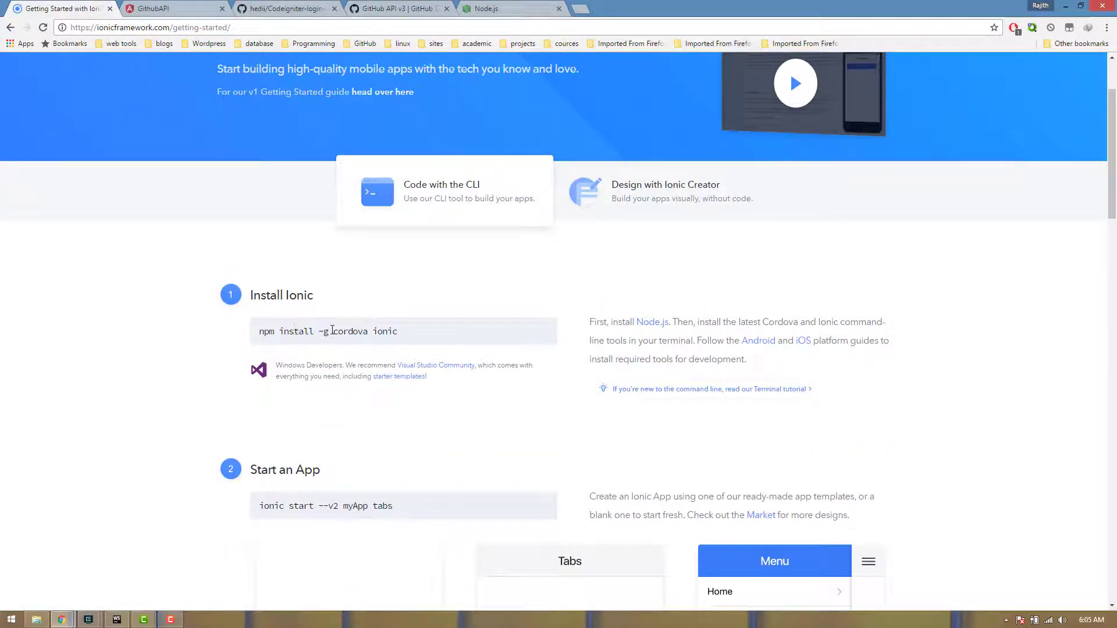
left_click_drag(258, 332, 337, 335)
double_click(350, 332)
double_click(384, 332)
scroll(511, 318, "up", 2)
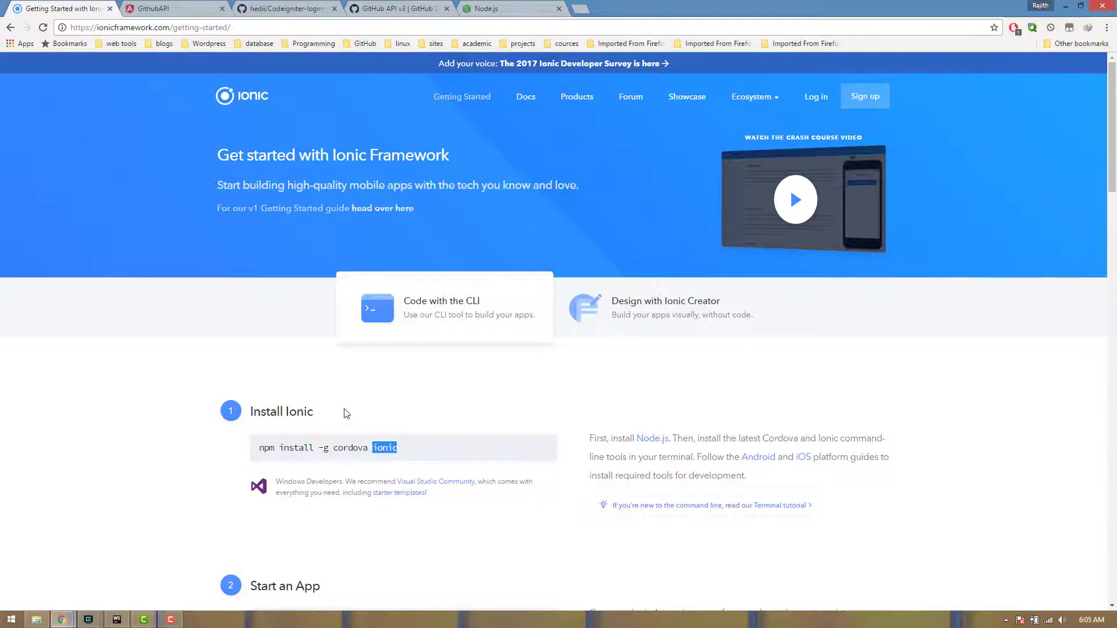
left_click(89, 620)
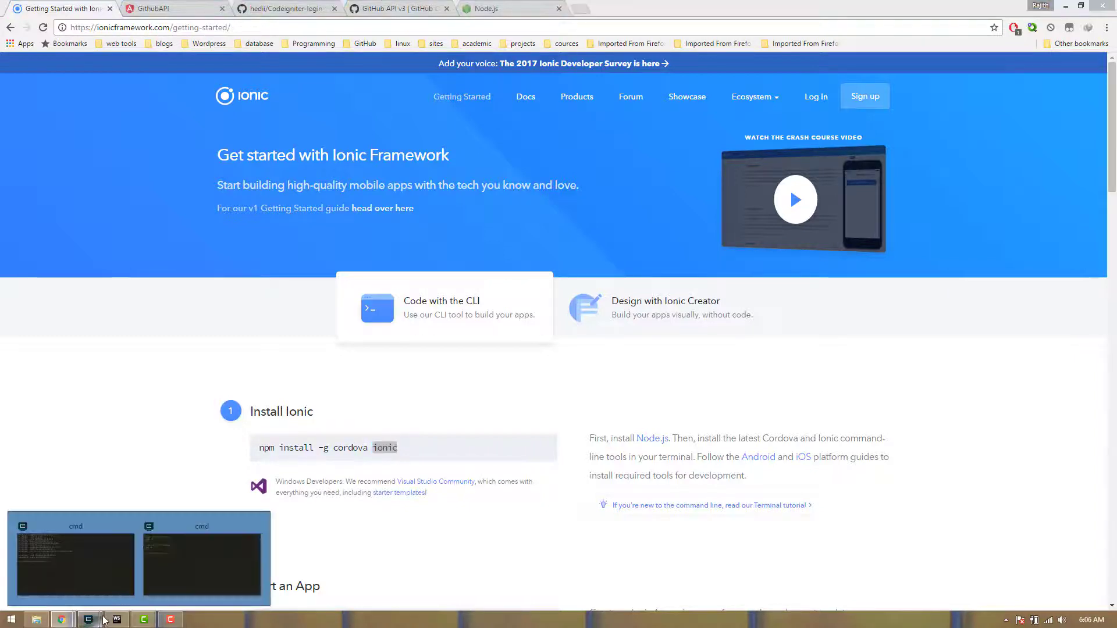
- Run 'ionic -v' in the console, which reports version 2.2.2
left_click(163, 578)
left_click_drag(593, 110, 759, 114)
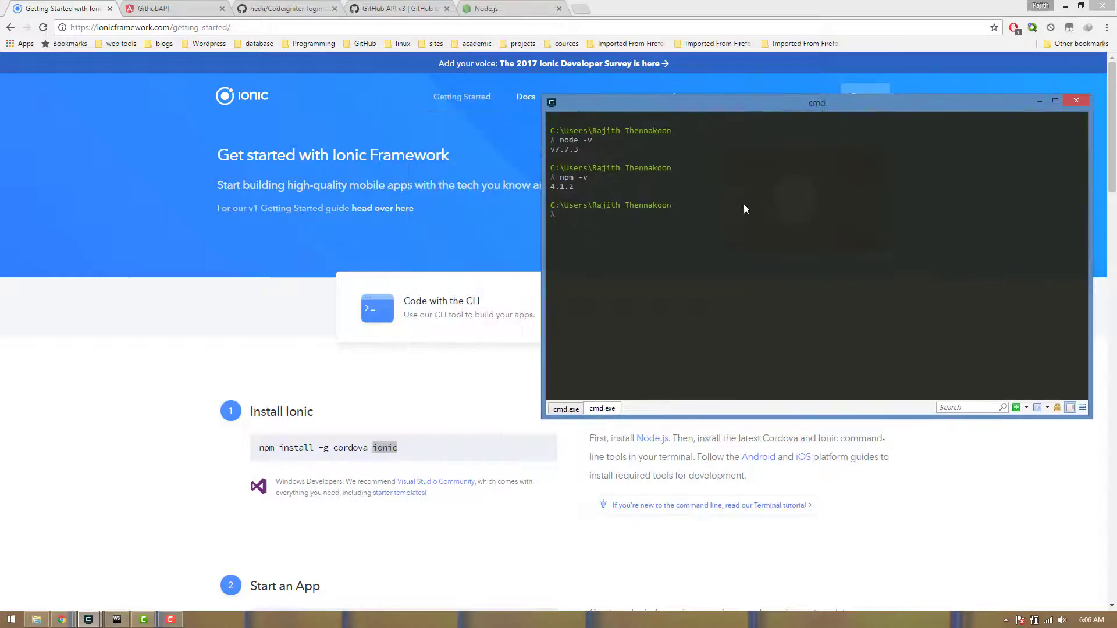
type("ionic -v")
key("Return")
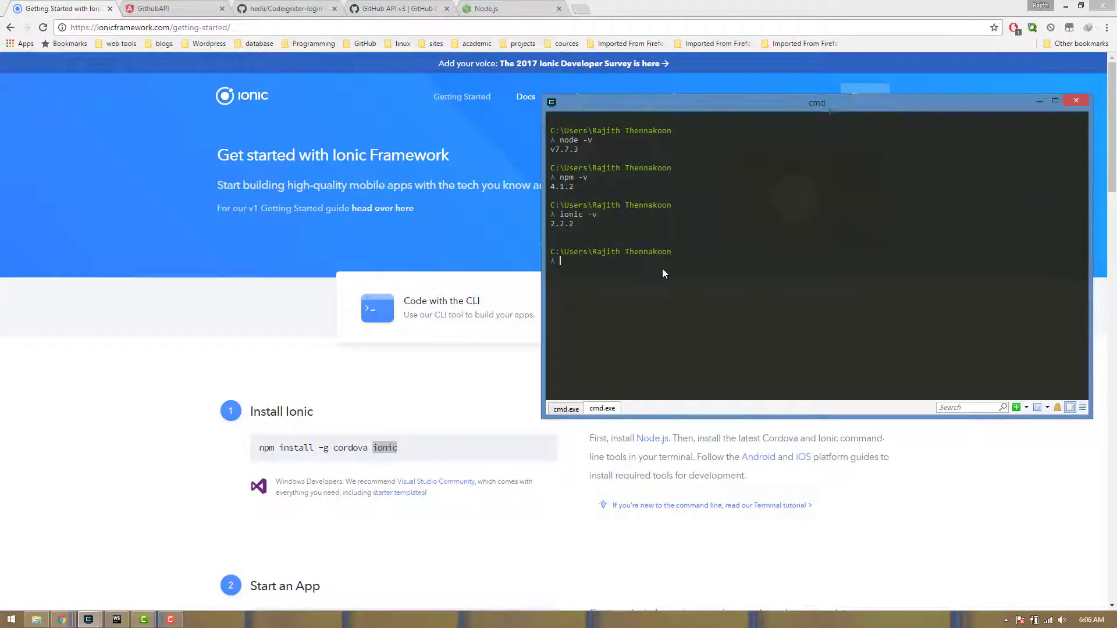
- Run 'cordova -v' (6.5.0), highlight both version outputs, and reposition the console
type("cordova -v")
key("Return")
left_click_drag(573, 272, 550, 262)
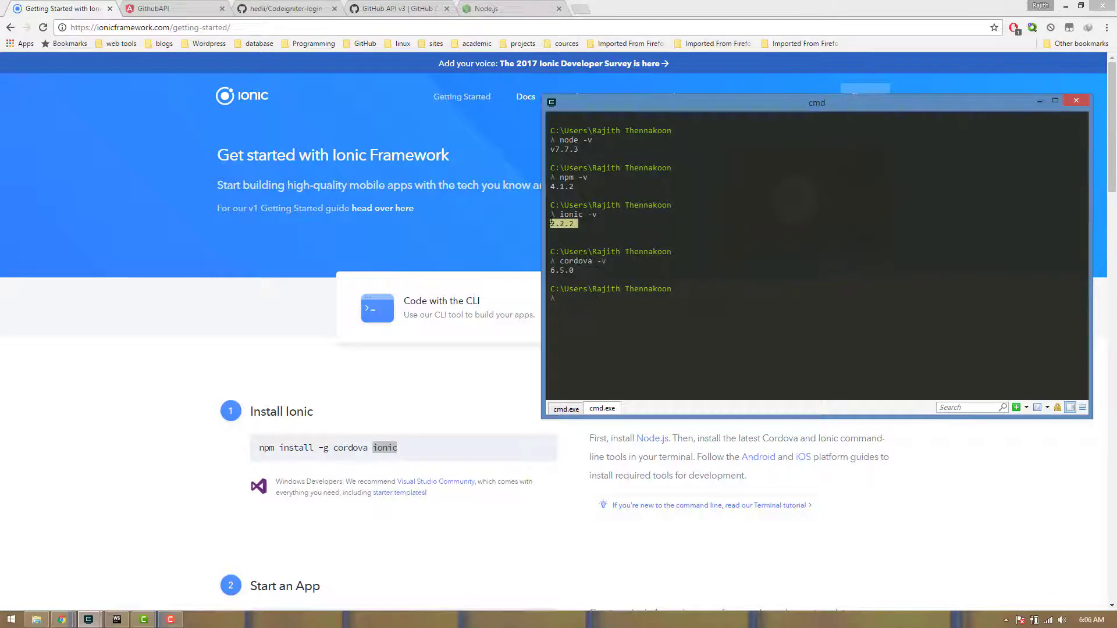
left_click_drag(578, 225, 551, 214)
left_click(654, 294)
left_click_drag(665, 107, 636, 84)
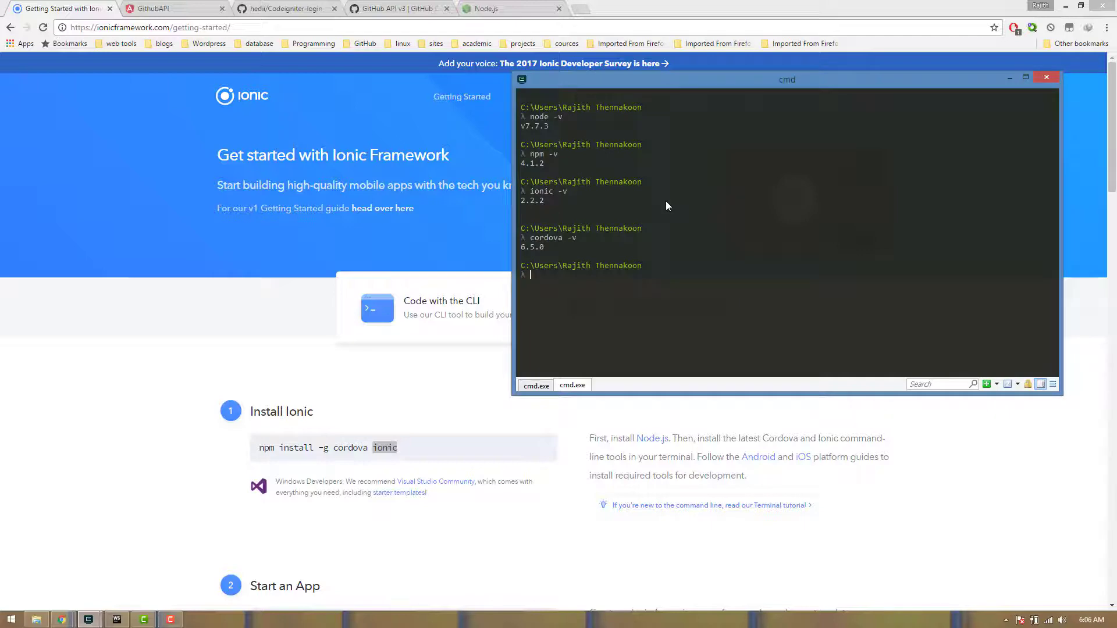
- Highlight the blank, tabs and sidemenu options and --v2 flag in the Start an App commands
left_click(74, 371)
scroll(74, 371, "down", 4)
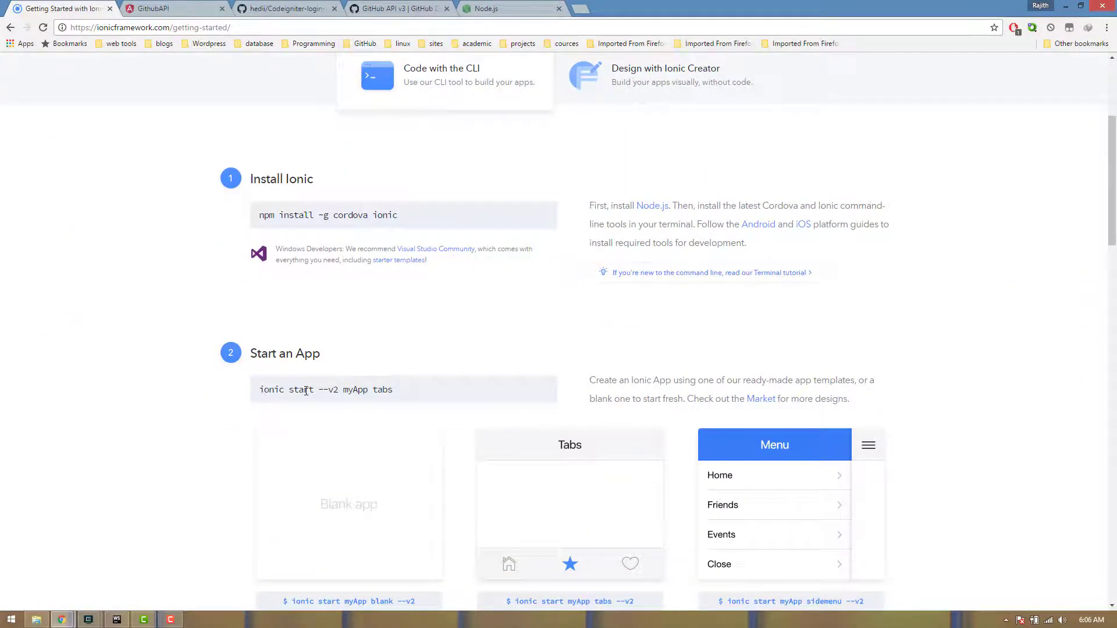
left_click_drag(327, 389, 395, 389)
scroll(500, 436, "down", 5)
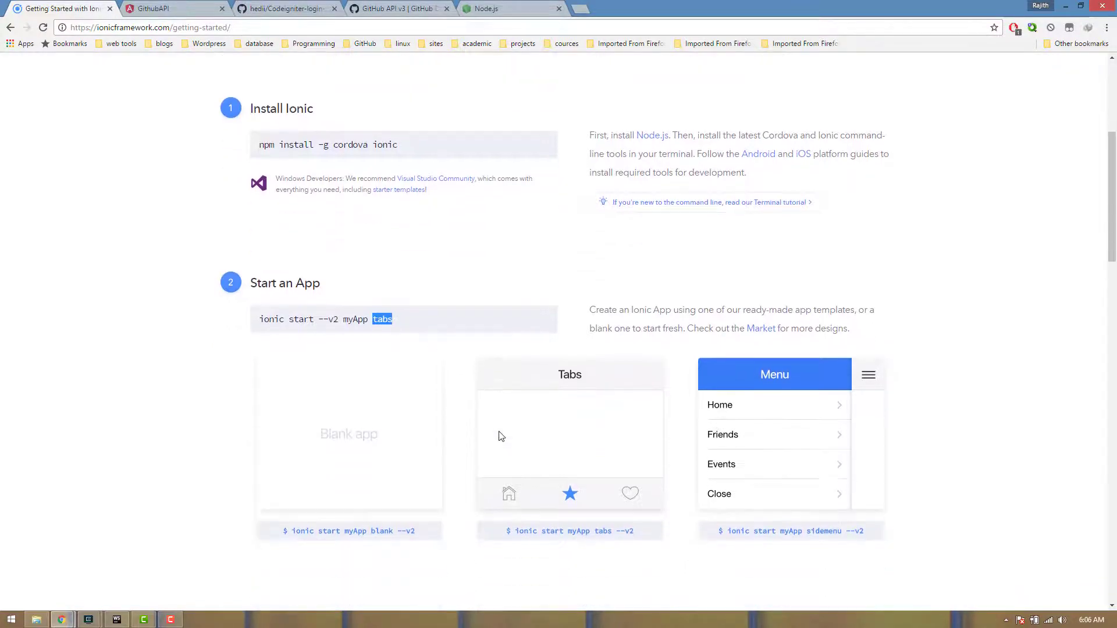
scroll(500, 436, "up", 2)
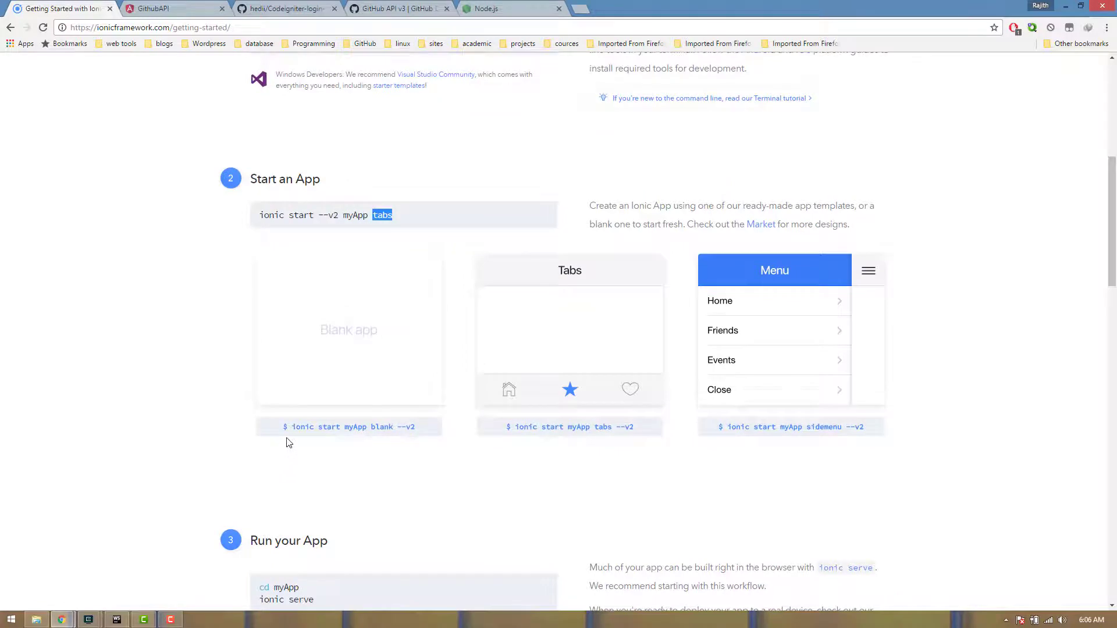
left_click_drag(372, 426, 394, 428)
left_click_drag(594, 428, 608, 431)
left_click(554, 391)
left_click_drag(806, 428, 843, 428)
left_click_drag(847, 427, 865, 428)
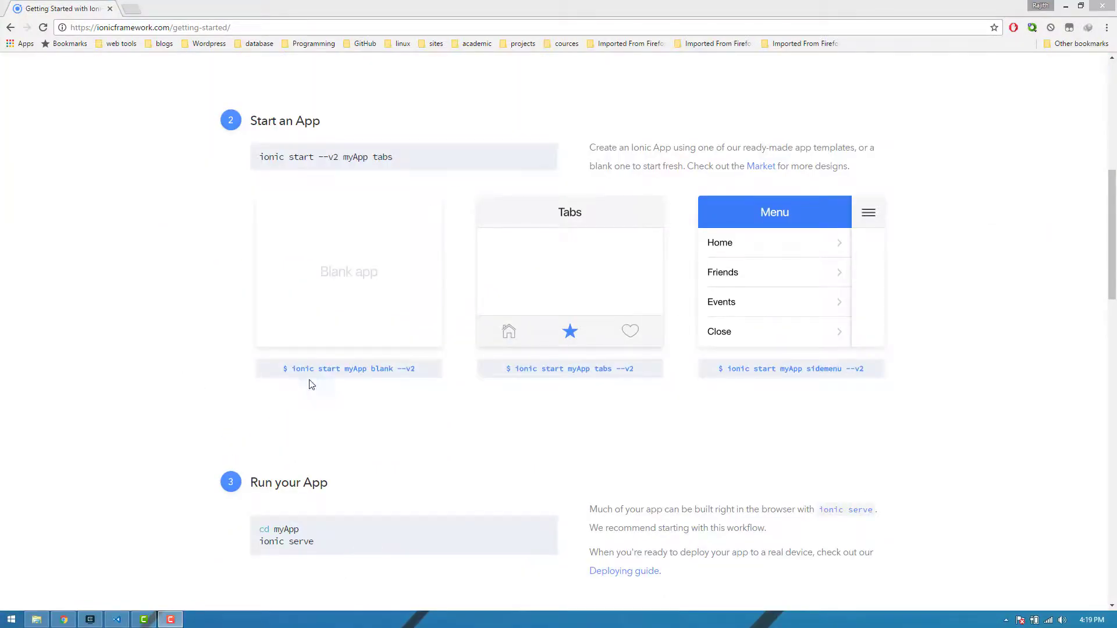
left_click_drag(370, 369, 394, 370)
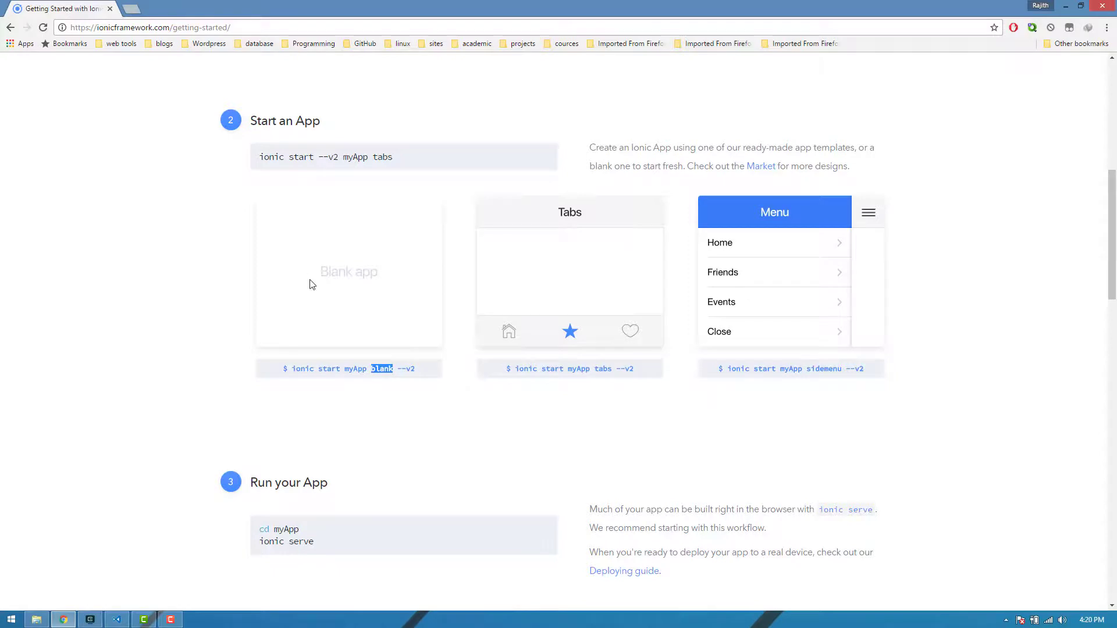
left_click(396, 386)
- Copy 'ionic start myApp blank --v2' and bring up the console
left_click_drag(289, 369, 415, 368)
right_click(402, 368)
left_click(407, 380)
left_click(90, 620)
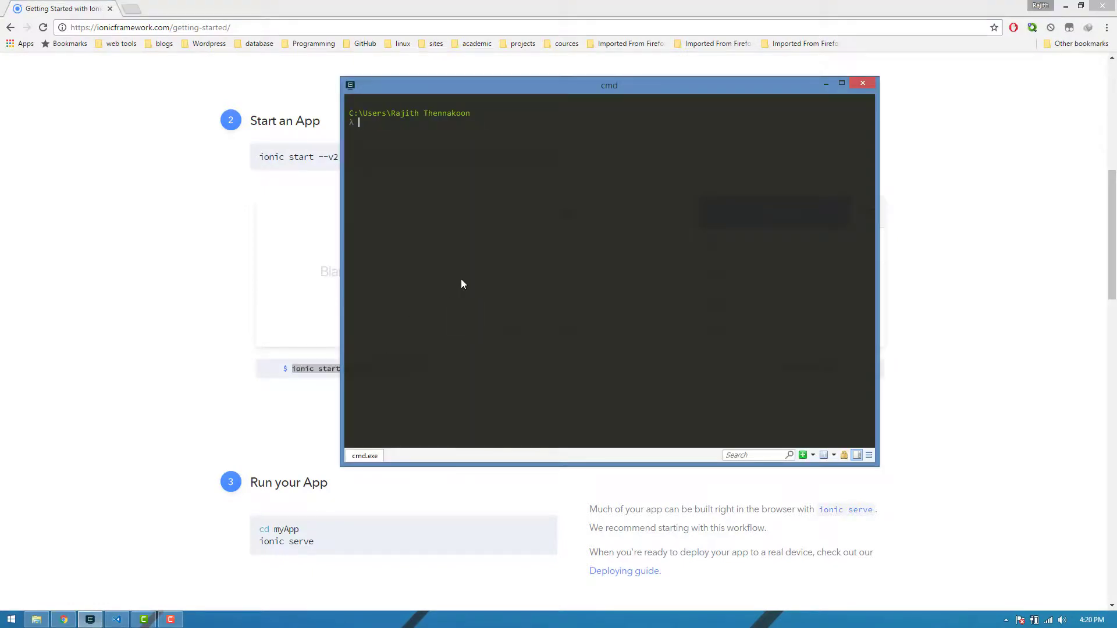
- Switch to the D: drive and change into the vlog\ionic folder
type("d:")
key("Return")
type("cd p")
key("BackSpace")
type("v")
key("Tab")
type("i")
key("Tab")
key("Return")
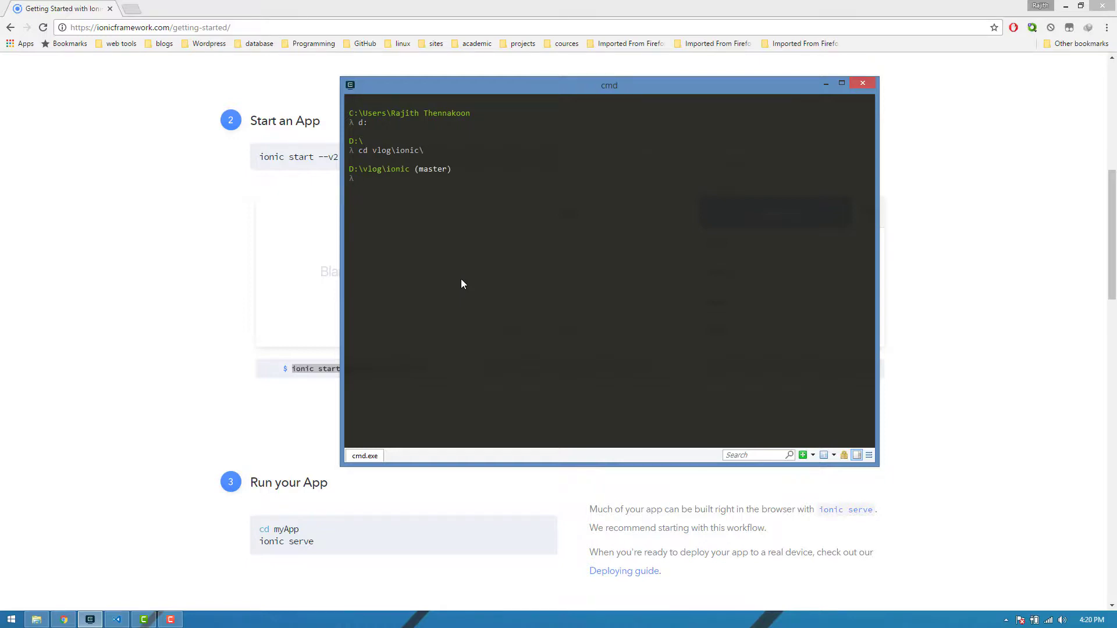
- Run 'ionic start githubsearchapp blank --v2', replacing the pasted myApp placeholder name
key("ctrl+v")
key("Left")
key("Left")
key("Left")
key("Left")
key("Left")
key("Left")
key("Left")
key("Left")
key("Left")
key("Left")
key("BackSpace")
key("BackSpace")
key("BackSpace")
key("BackSpace")
key("BackSpace")
key("Tab")
key("Tab")
type("githubsearchapp")
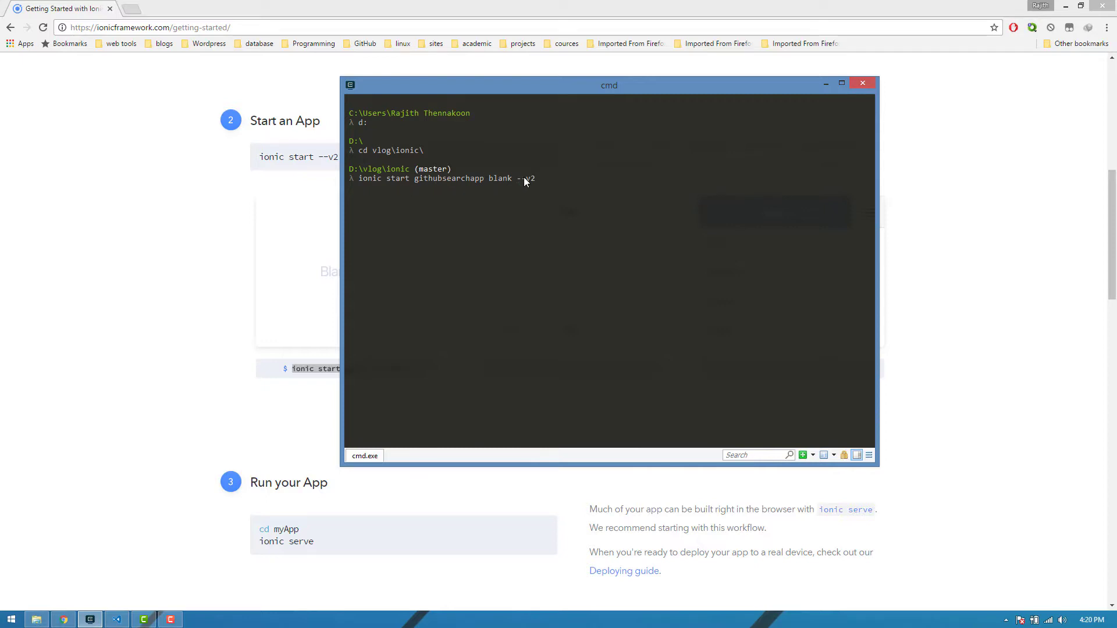
key("Return")
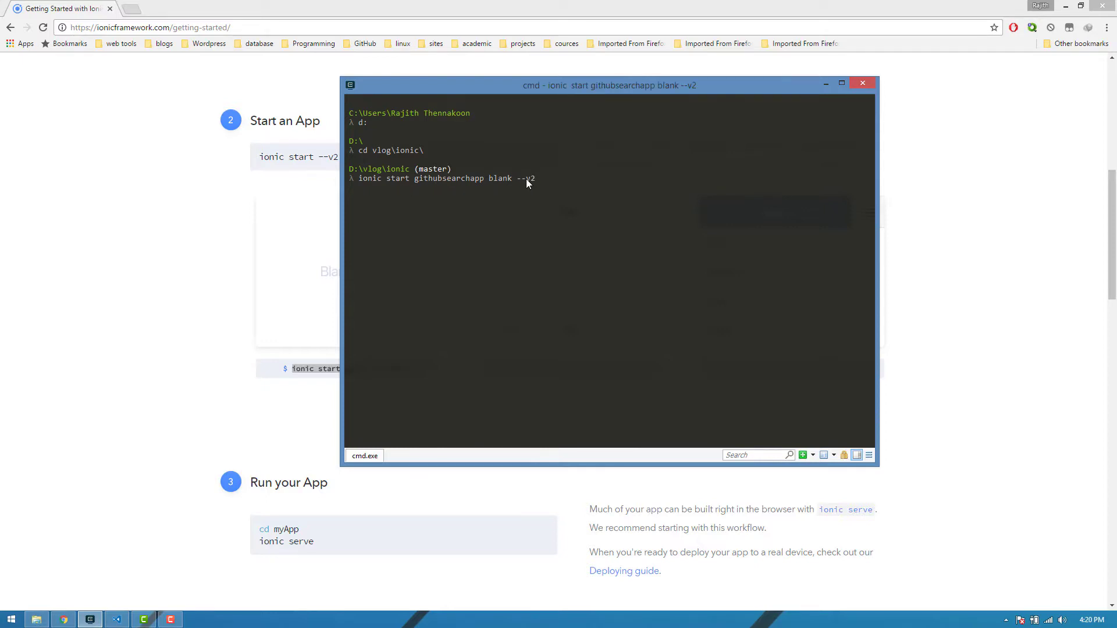